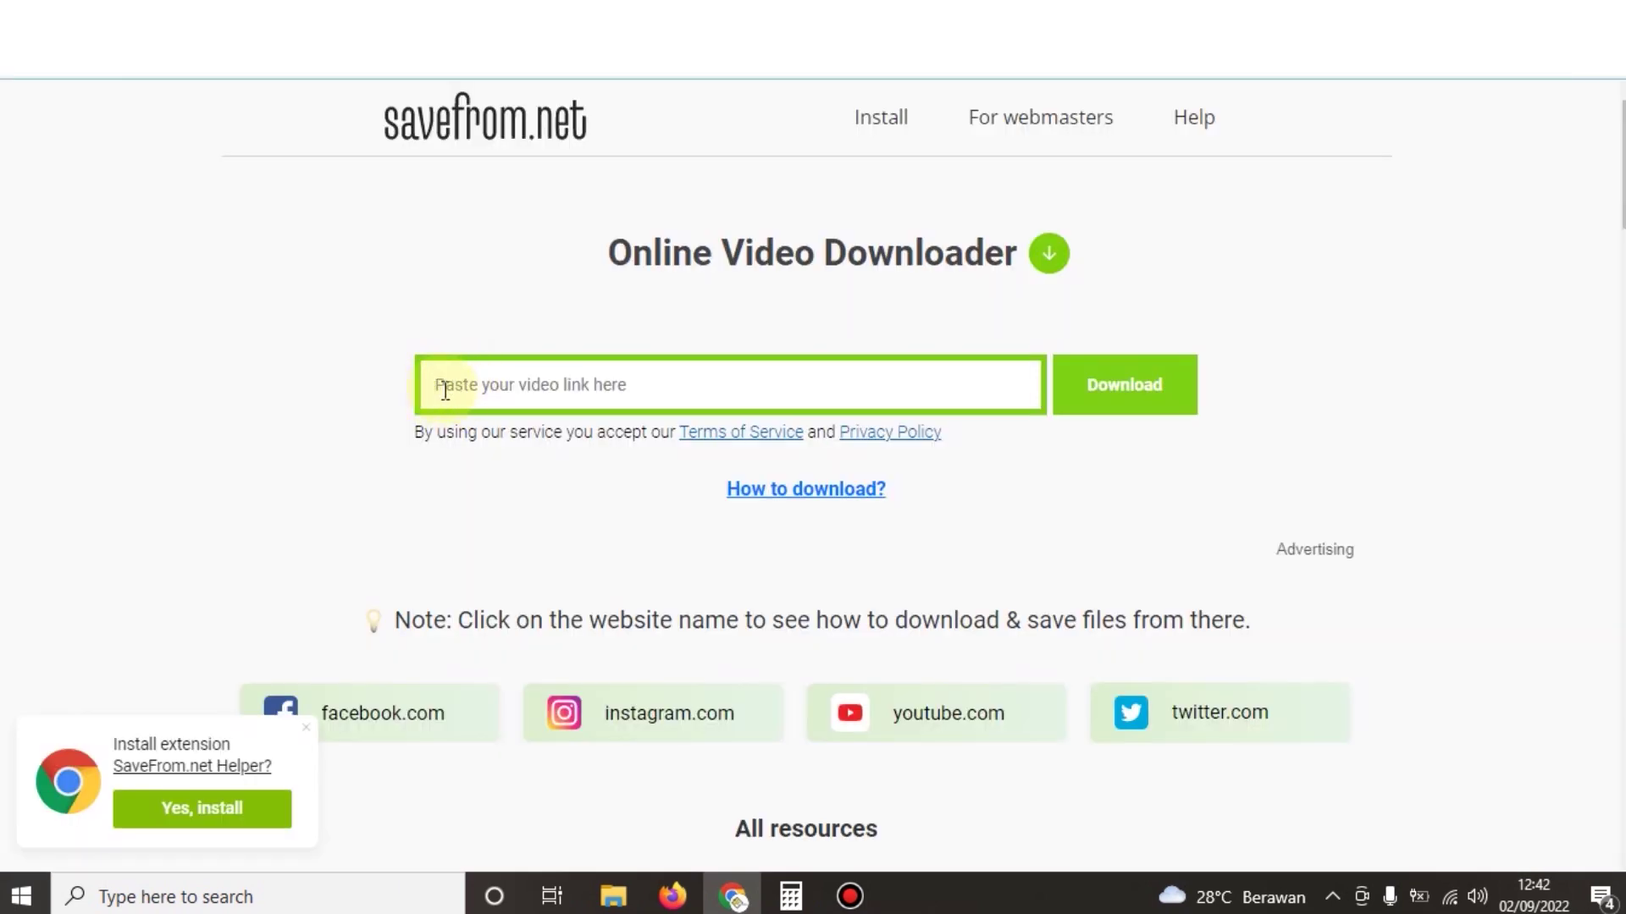
pyautogui.write('https://youtu.be/AjDvdsCe3lg')
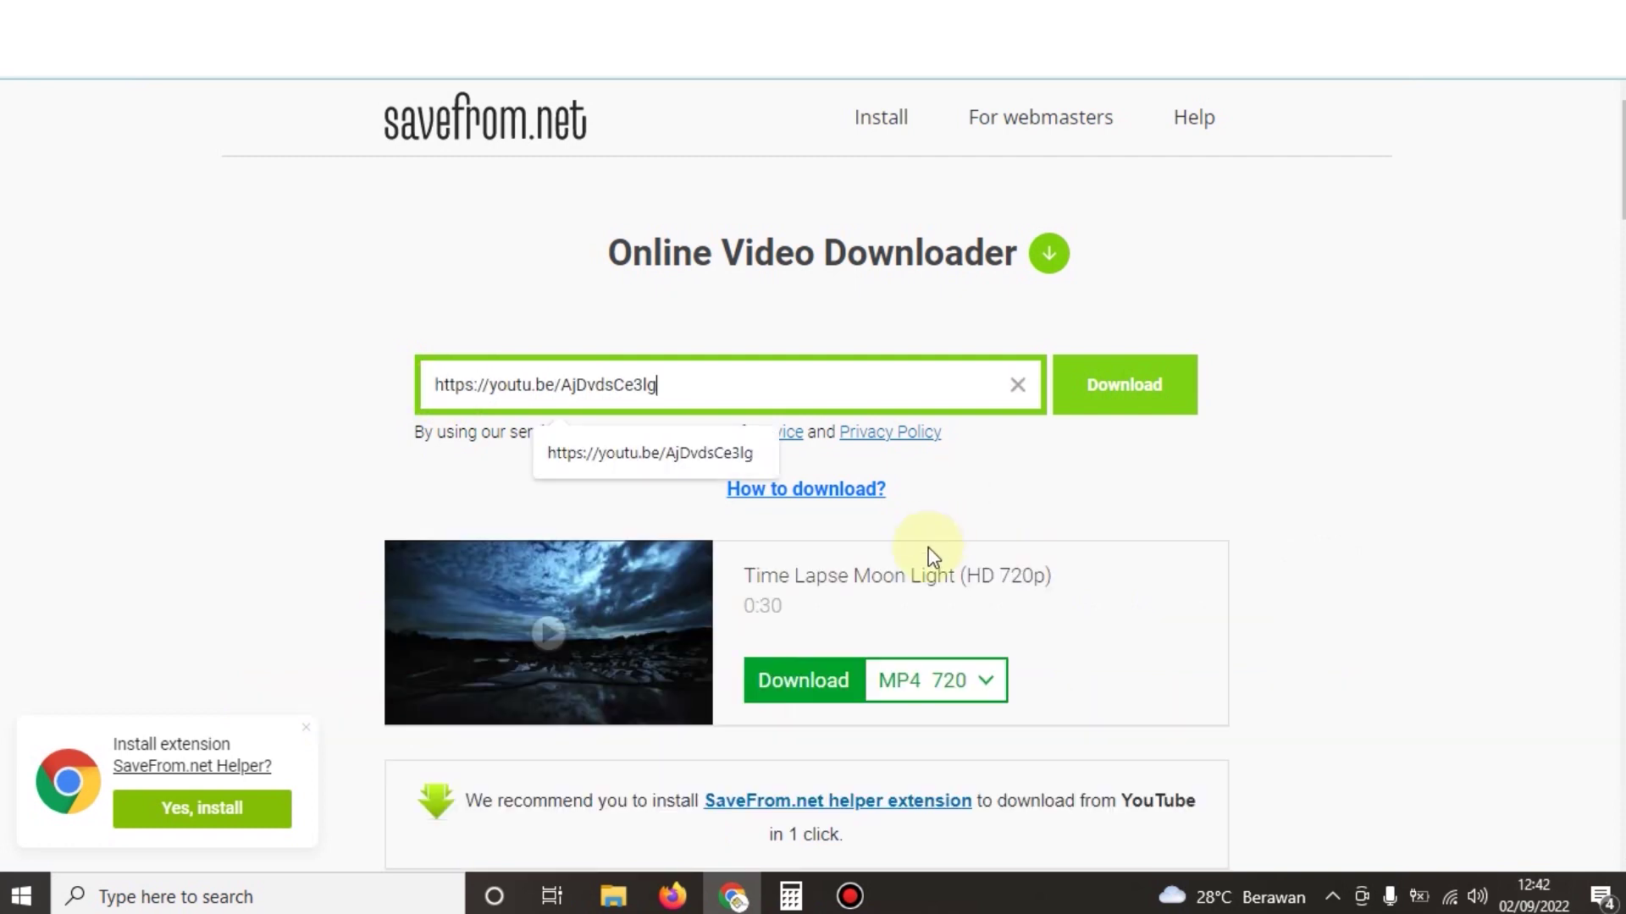
pyautogui.click(773, 699)
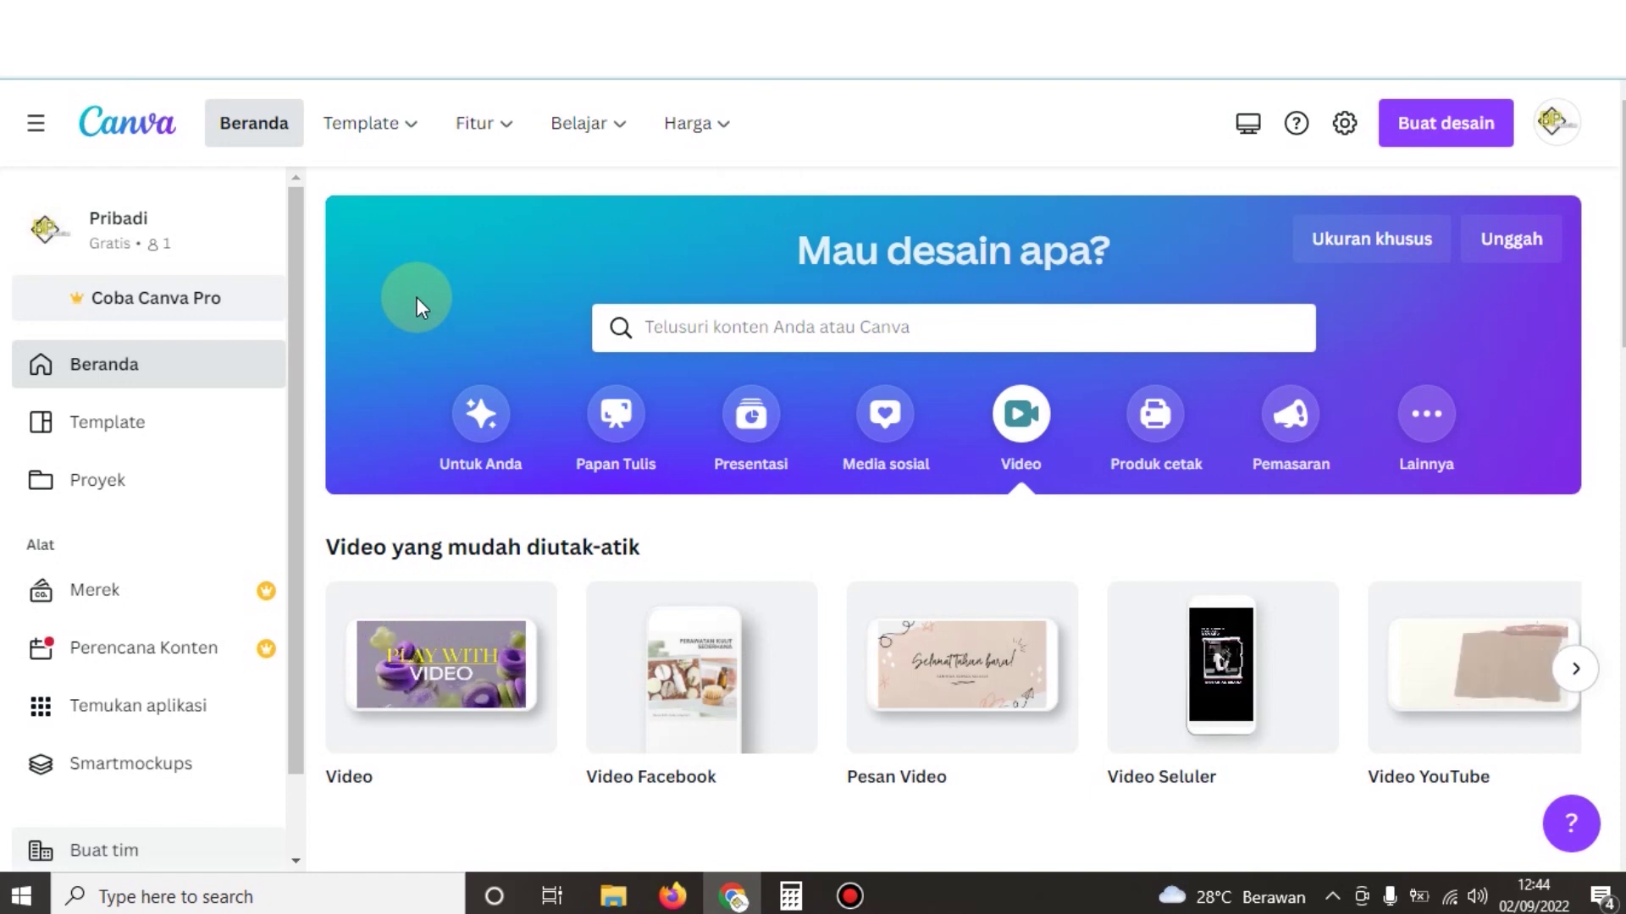
# In Canva, create a blank YouTube video design from the video formats
pyautogui.click(1016, 419)
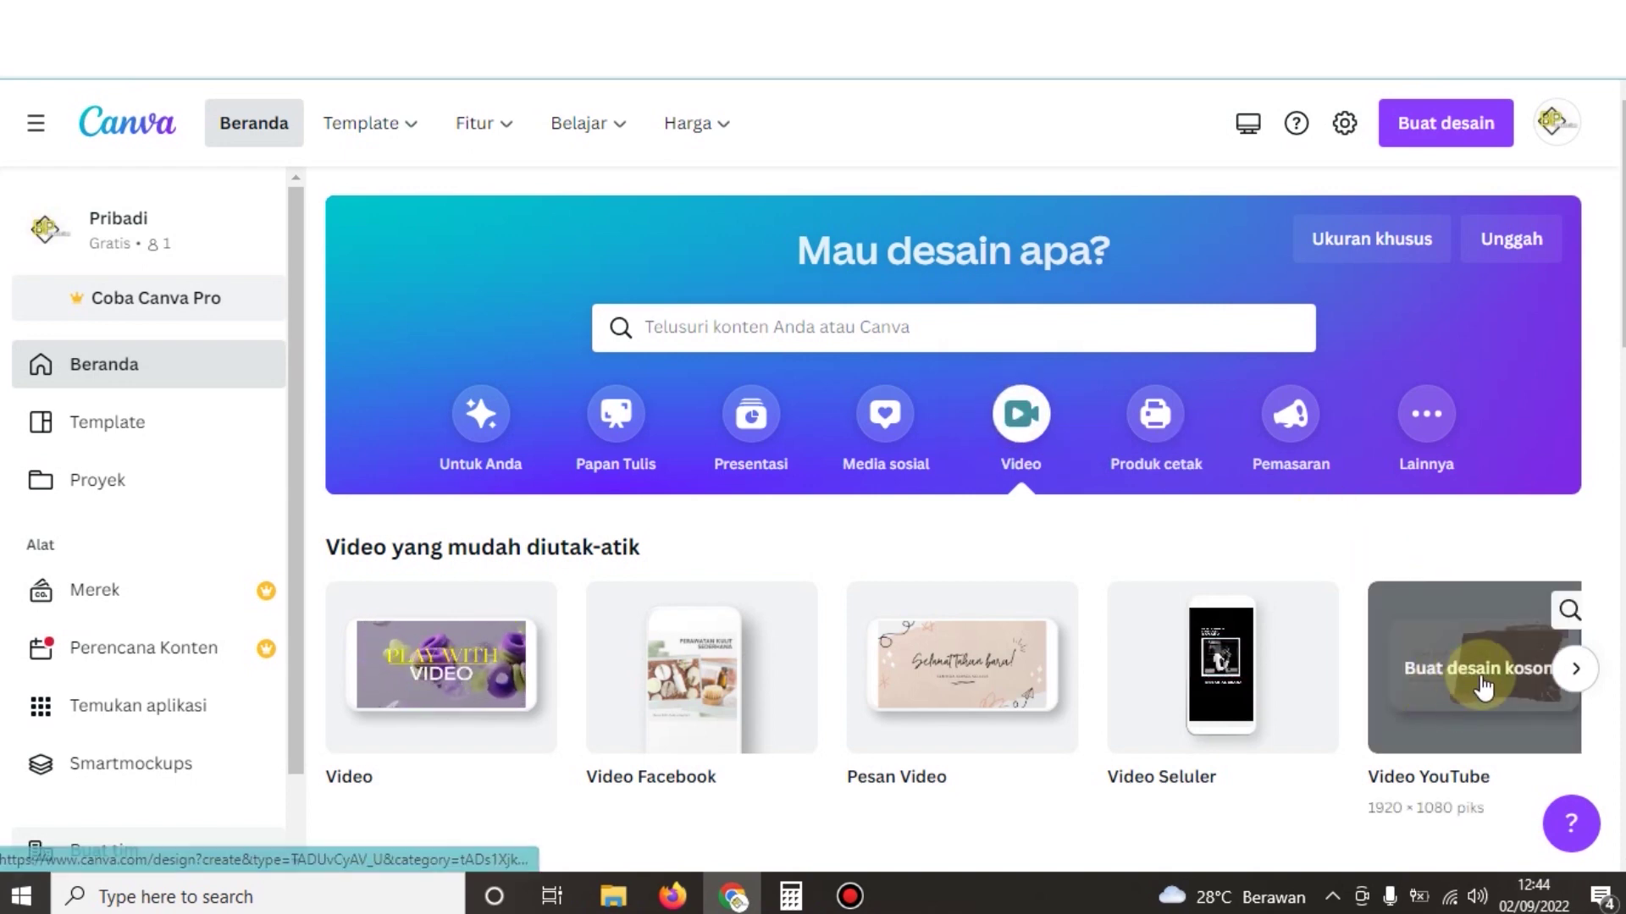
pyautogui.click(1452, 661)
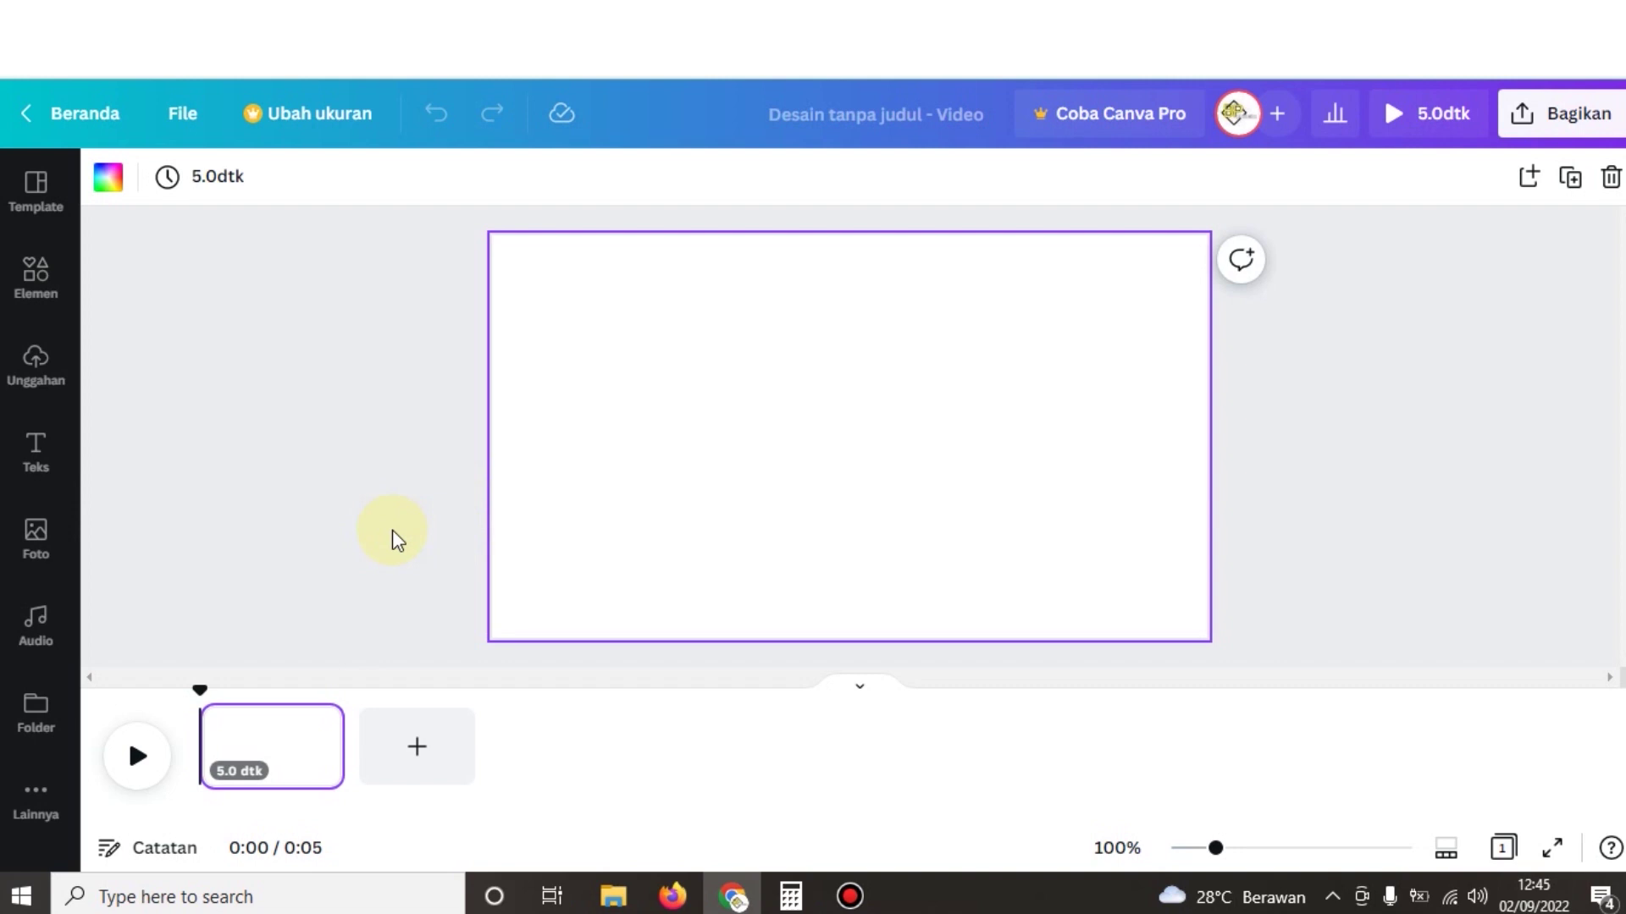
# Add the 29.9-second moonlit time-lapse clip from the uploaded videos to the blank page
pyautogui.click(38, 366)
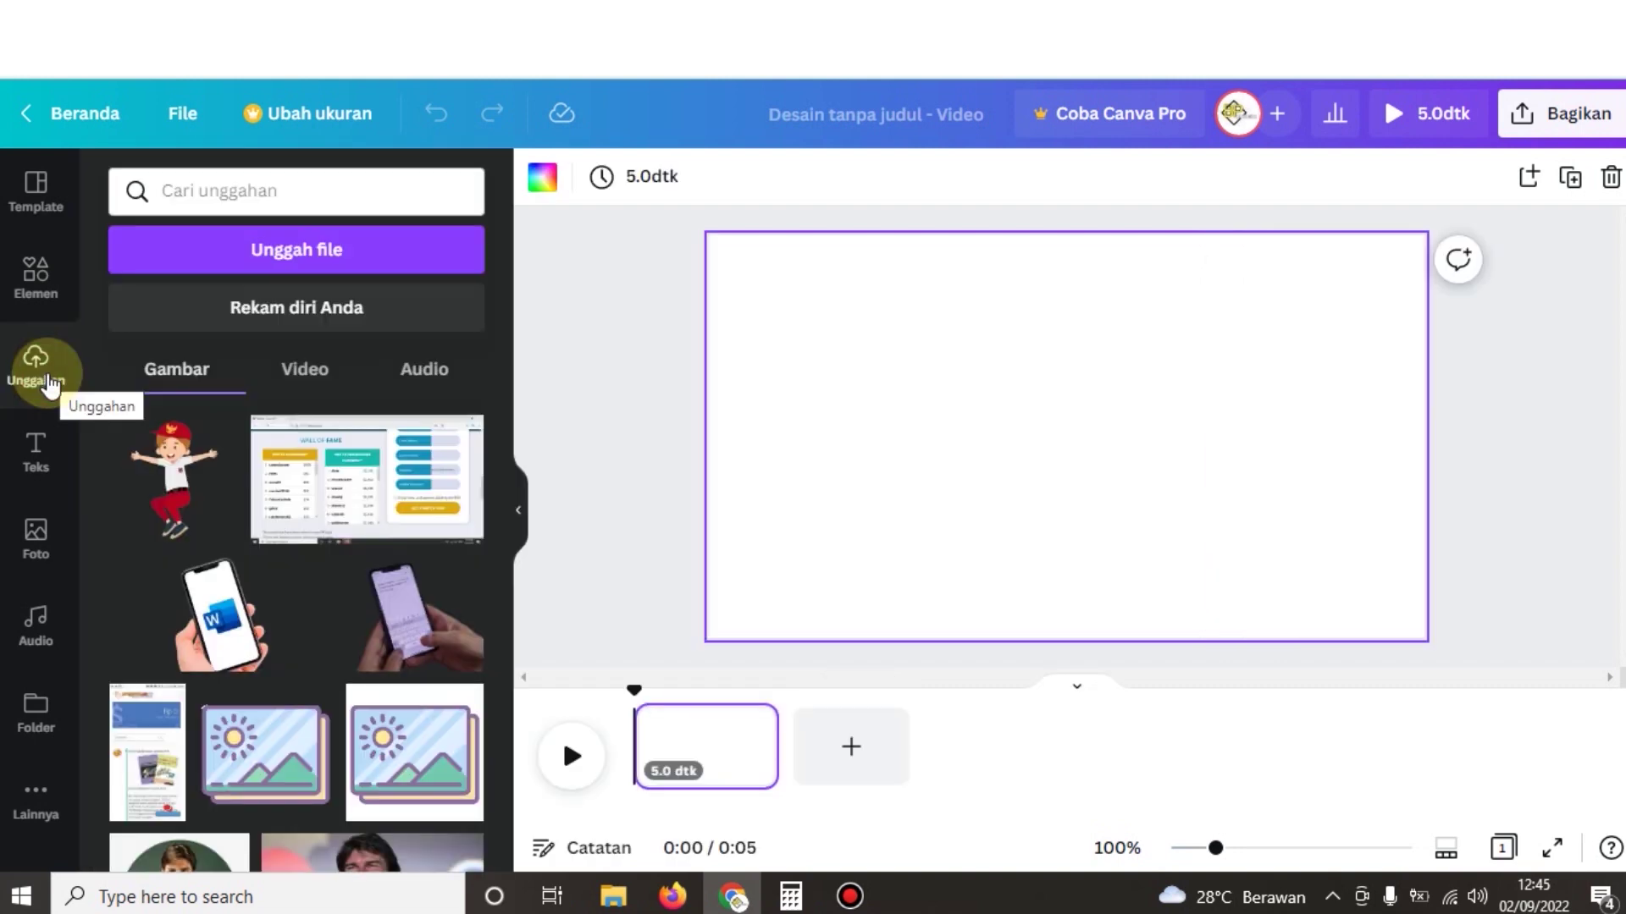
pyautogui.click(315, 371)
pyautogui.click(288, 252)
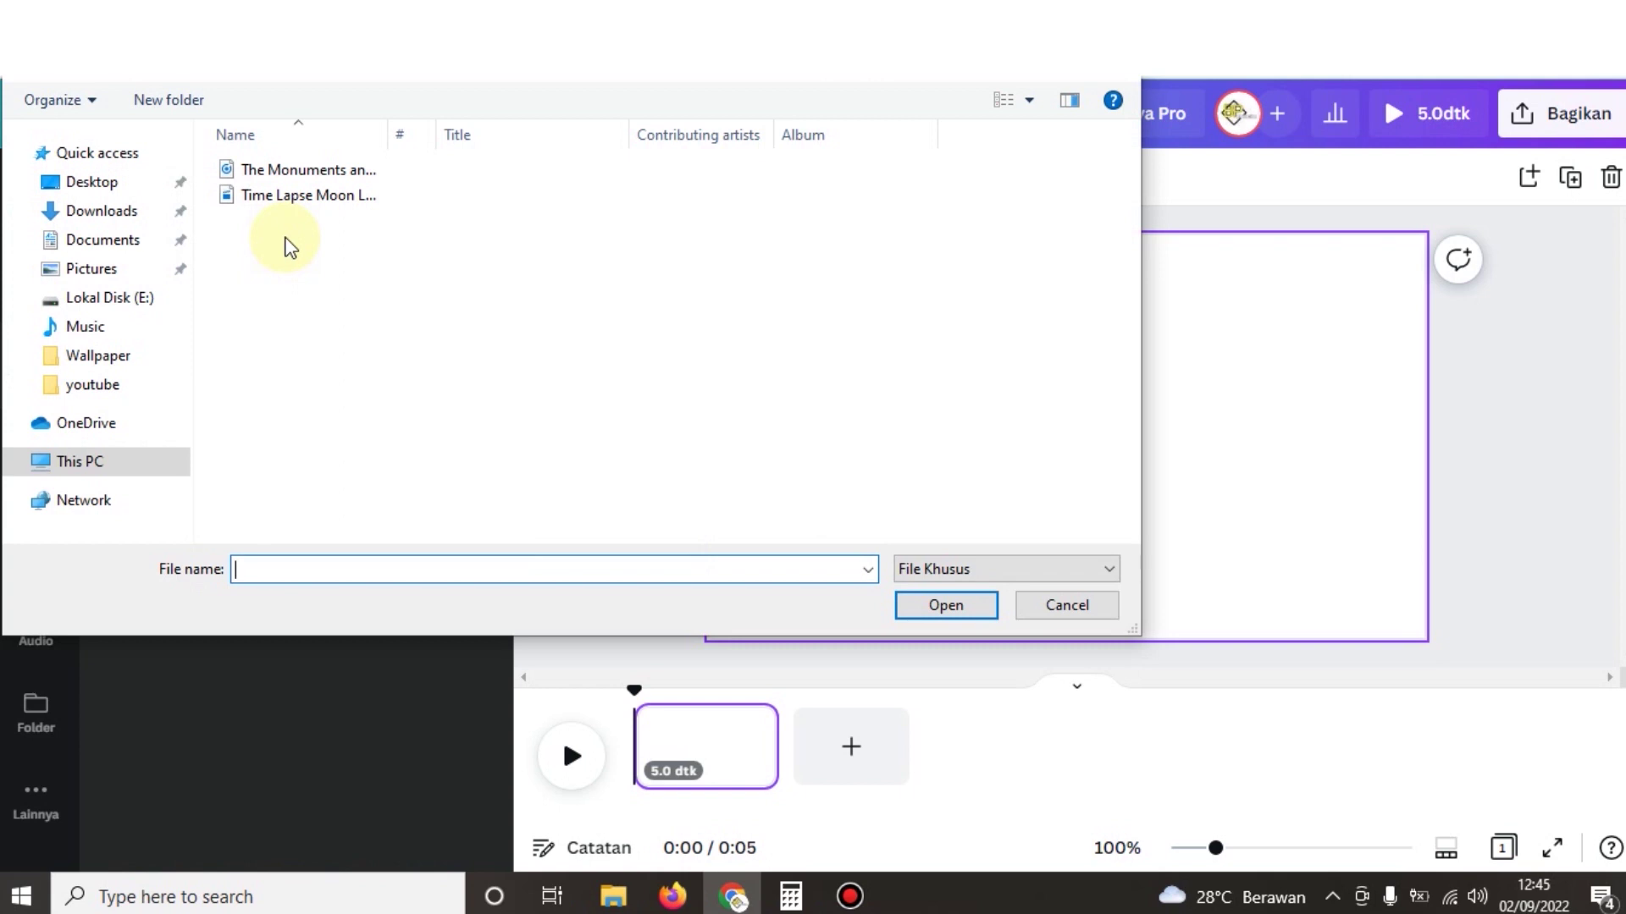
pyautogui.press('Escape')
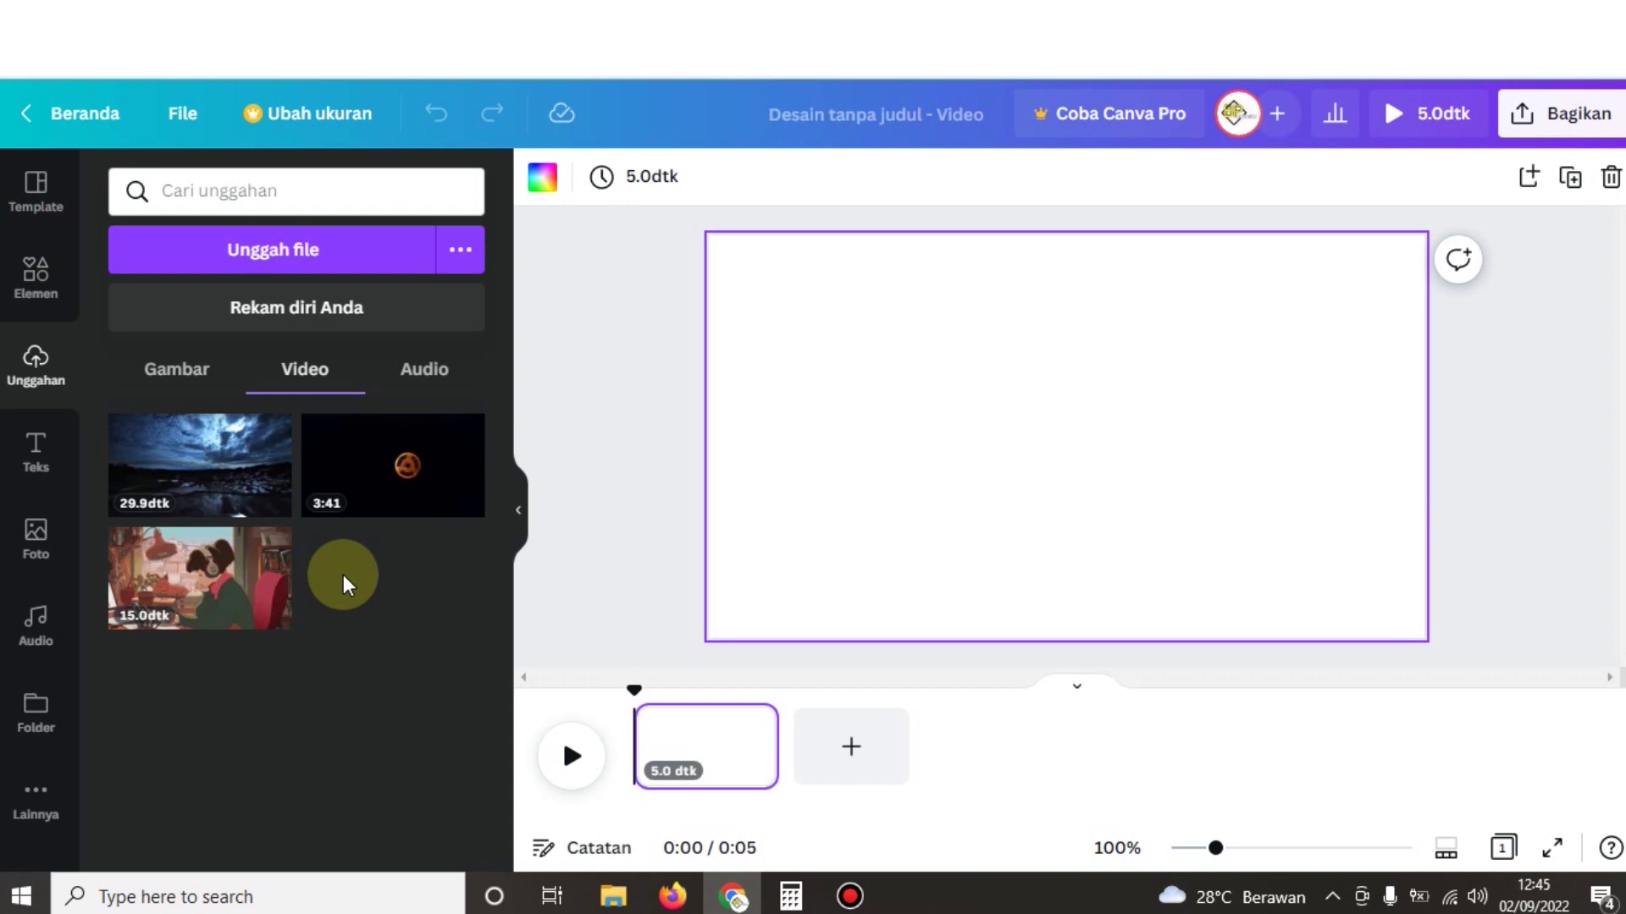
pyautogui.click(232, 489)
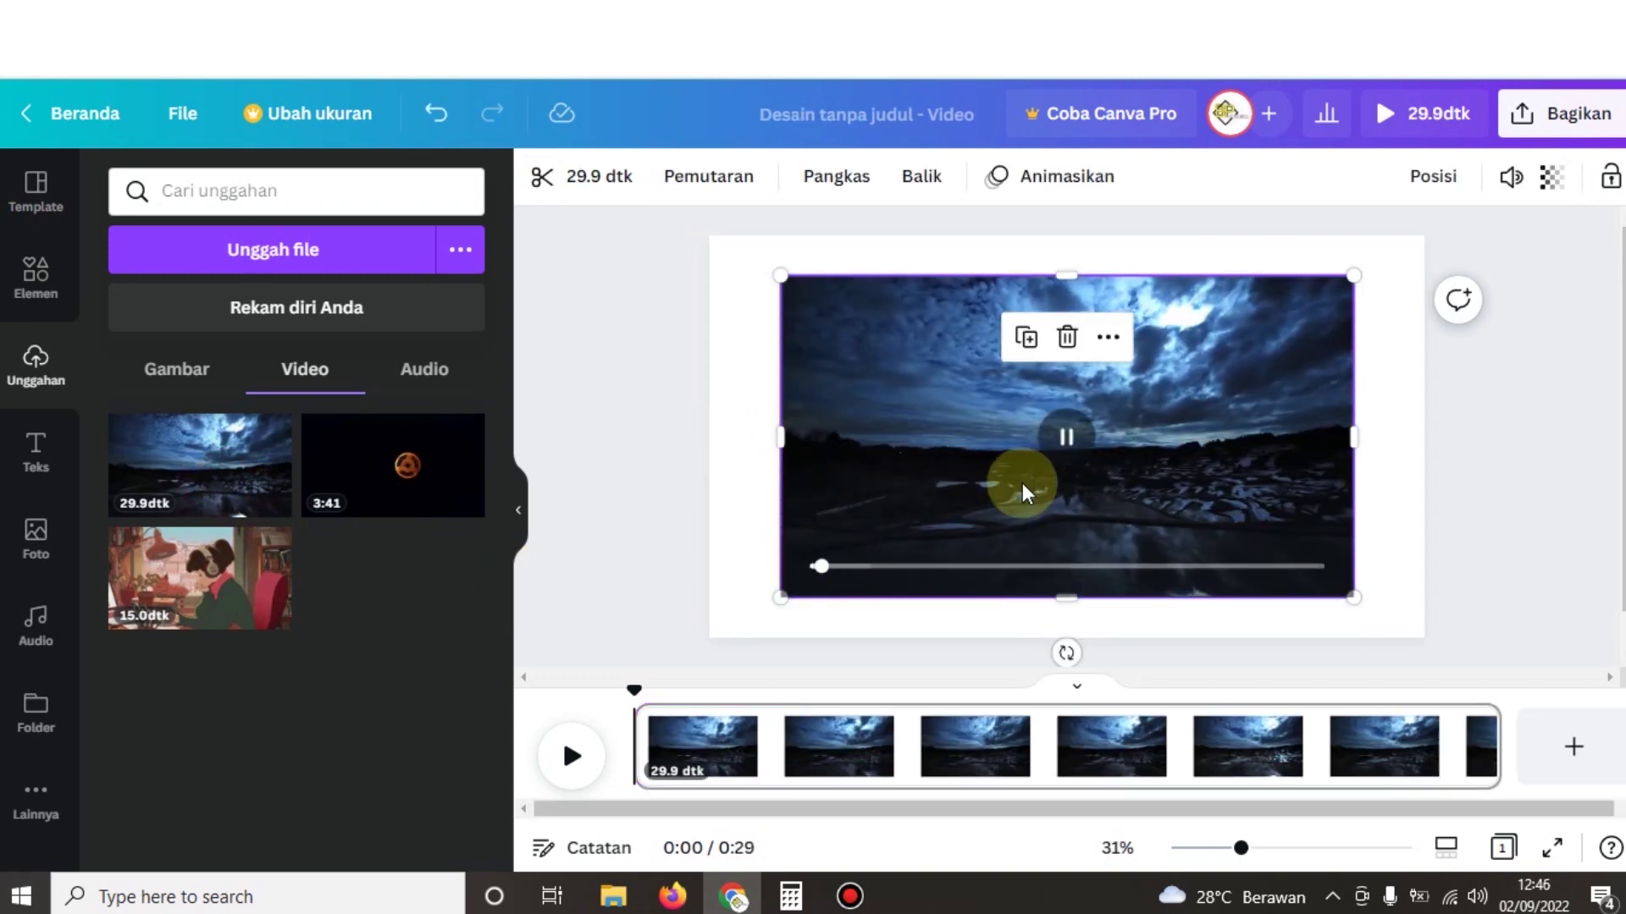
# Enlarge the time-lapse clip from two opposite corners so that it fills the whole page
pyautogui.click(518, 509)
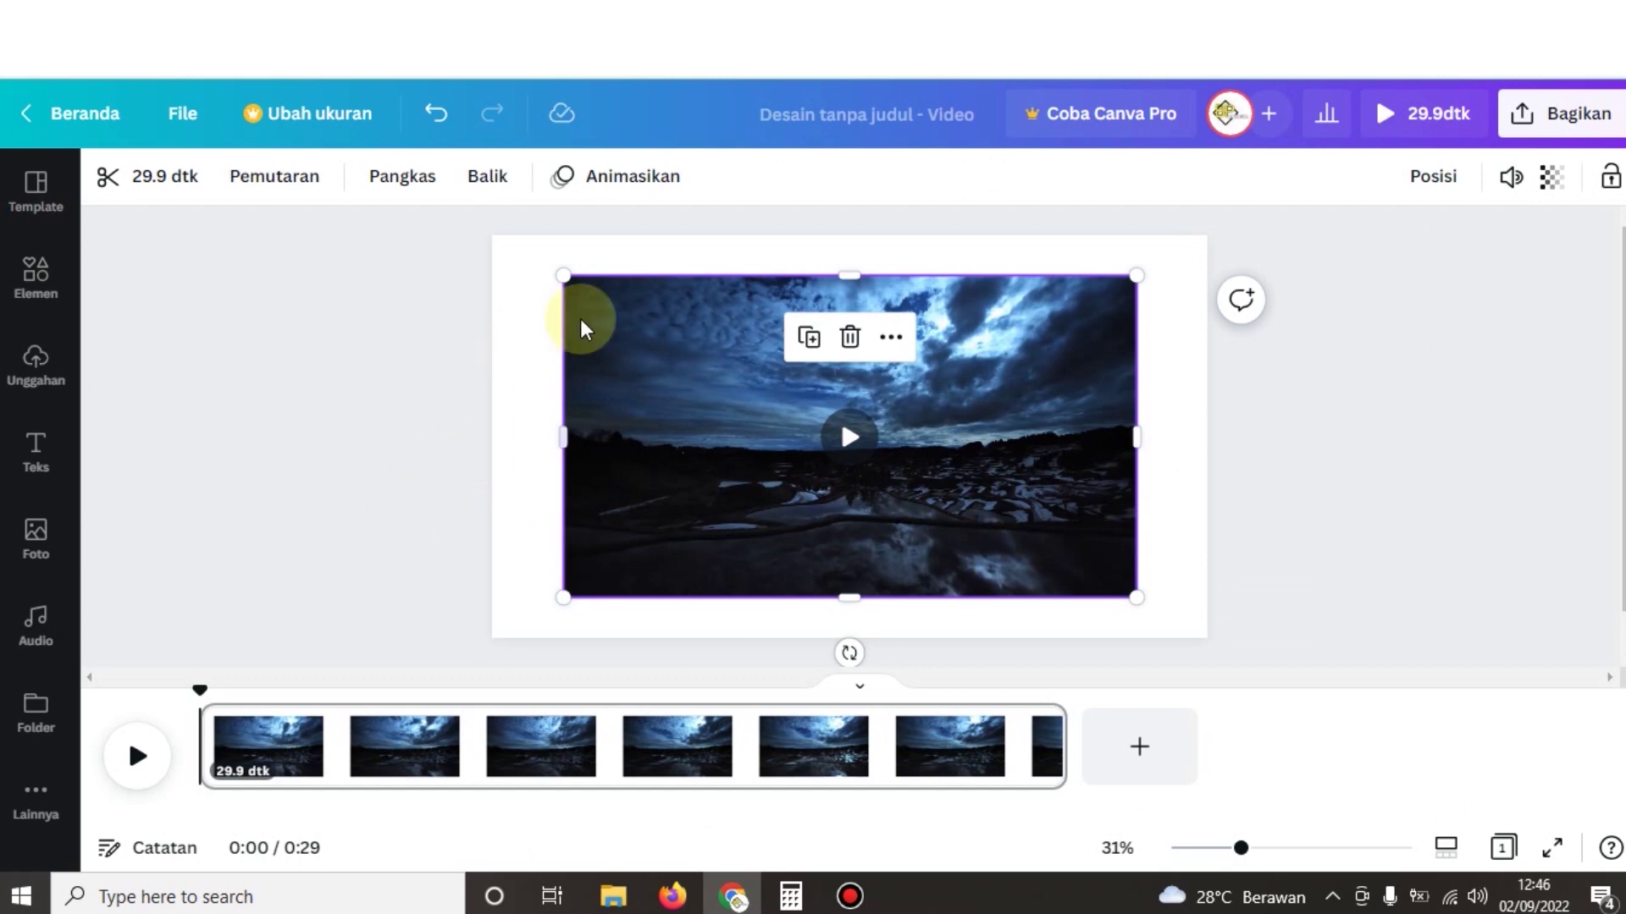
pyautogui.moveTo(563, 271); pyautogui.dragTo(491, 235)
pyautogui.moveTo(1136, 599); pyautogui.dragTo(1216, 653)
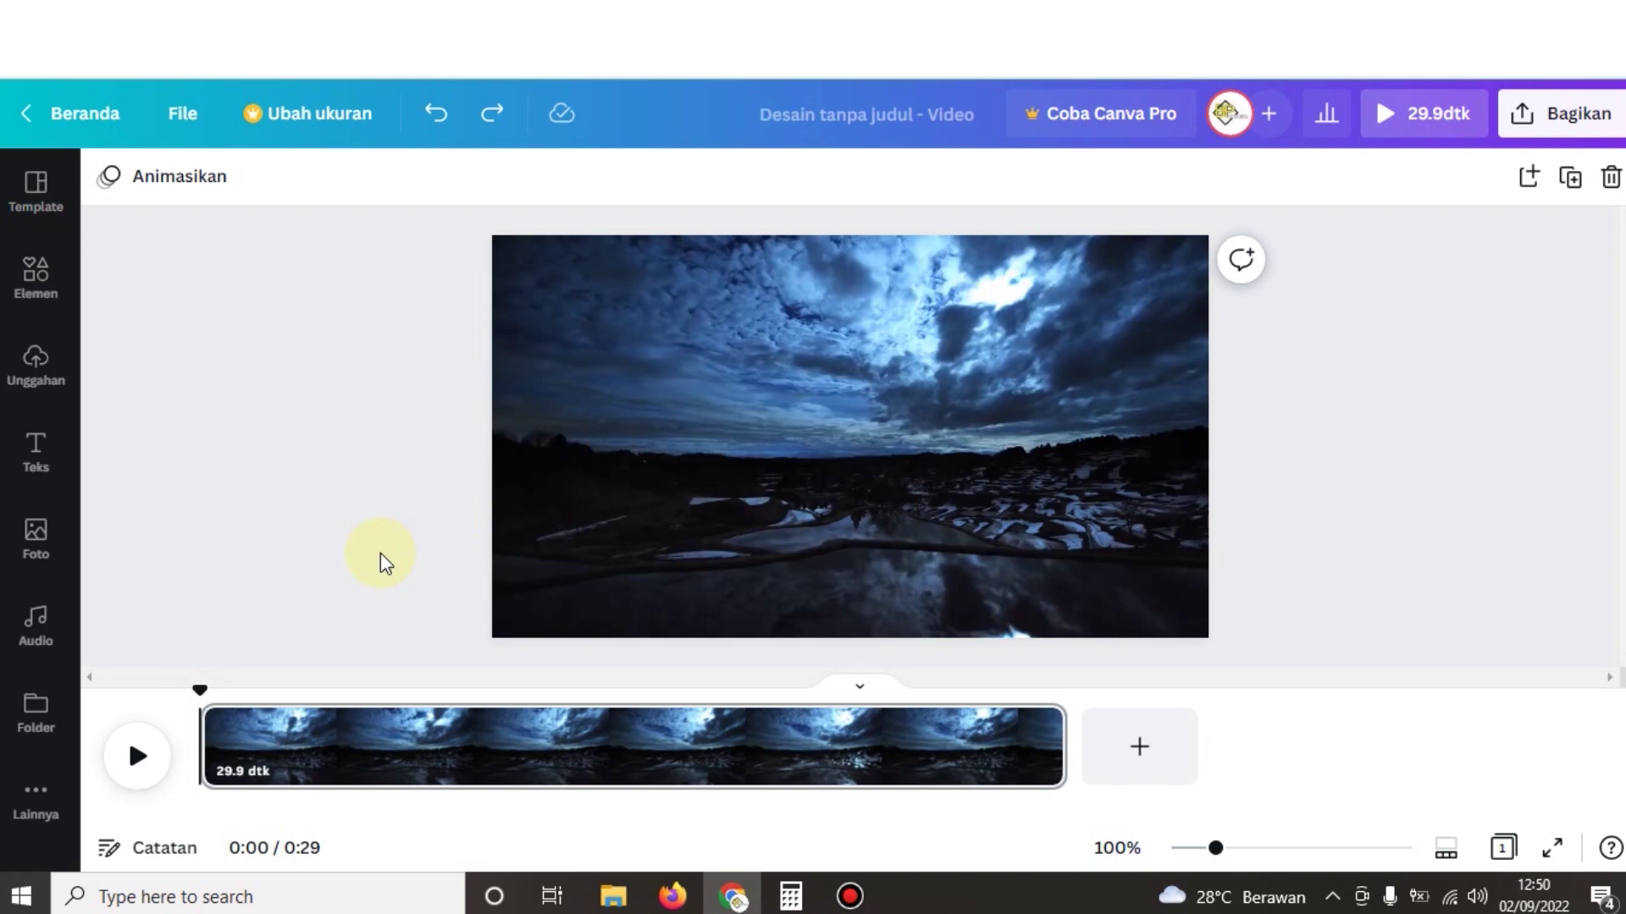
# Mute the time-lapse clip by setting its volume to 0
pyautogui.click(575, 537)
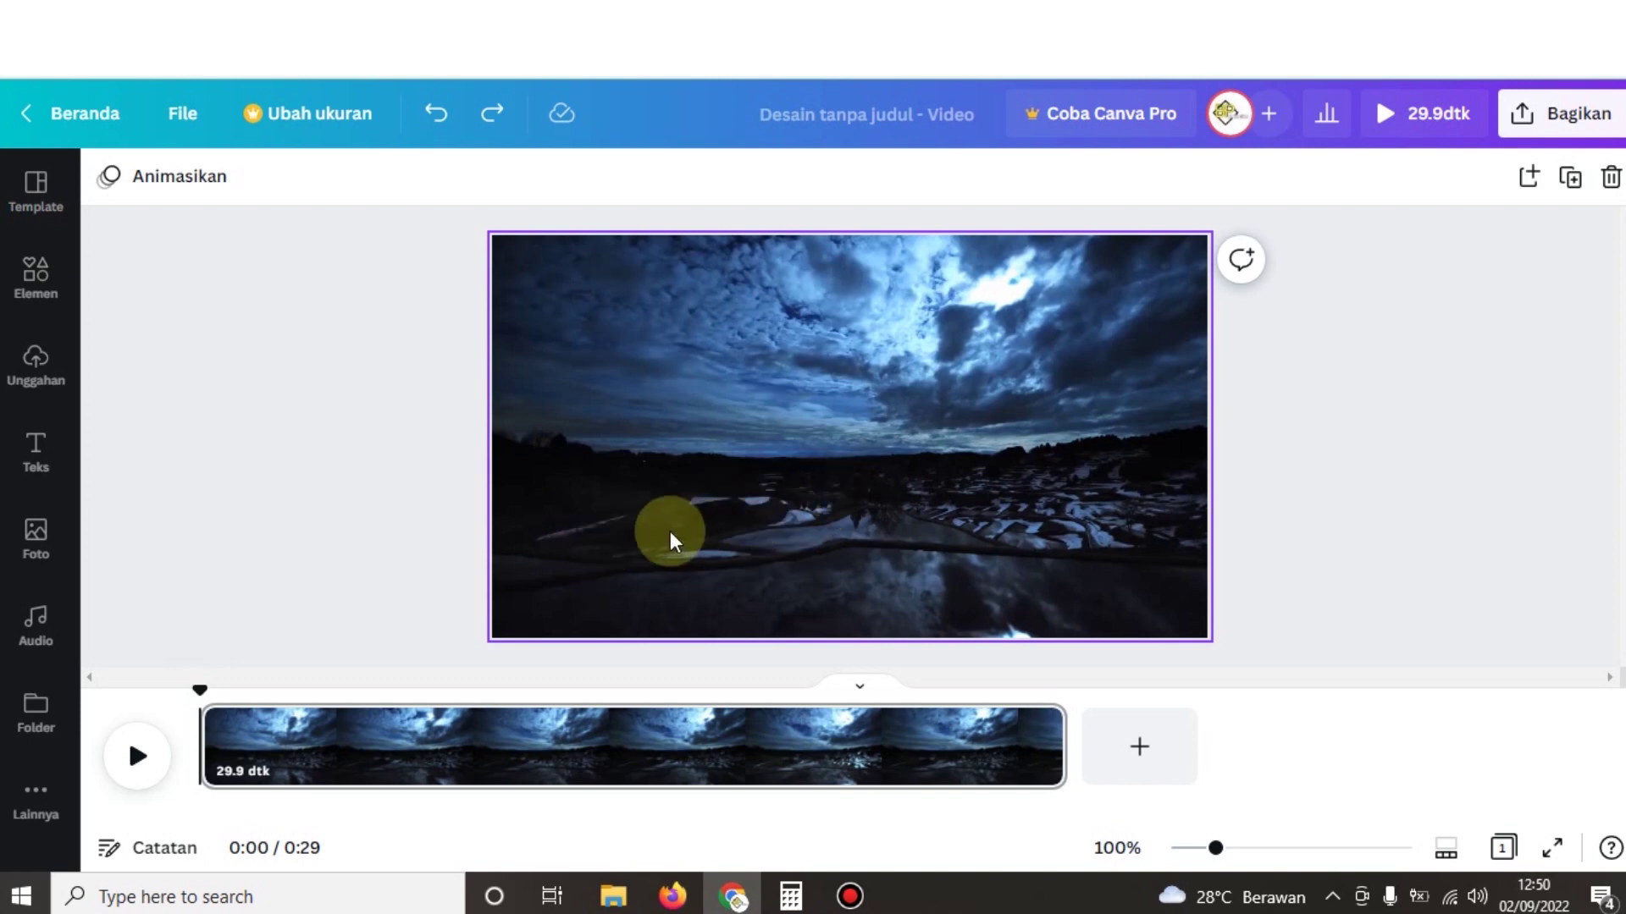
pyautogui.click(670, 485)
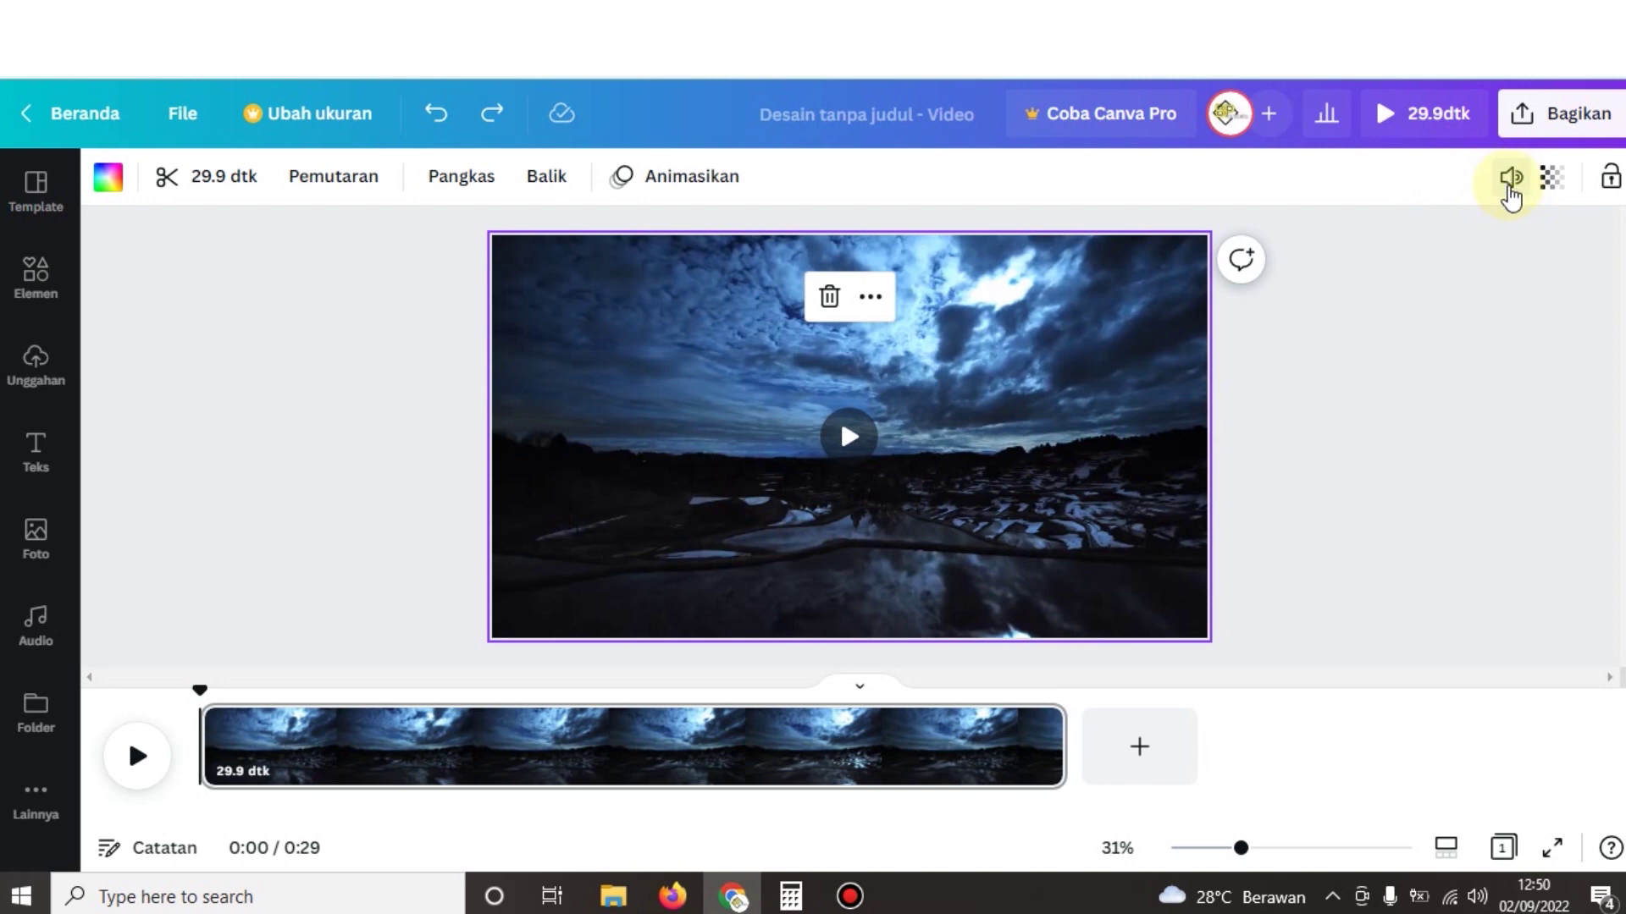
pyautogui.click(1511, 193)
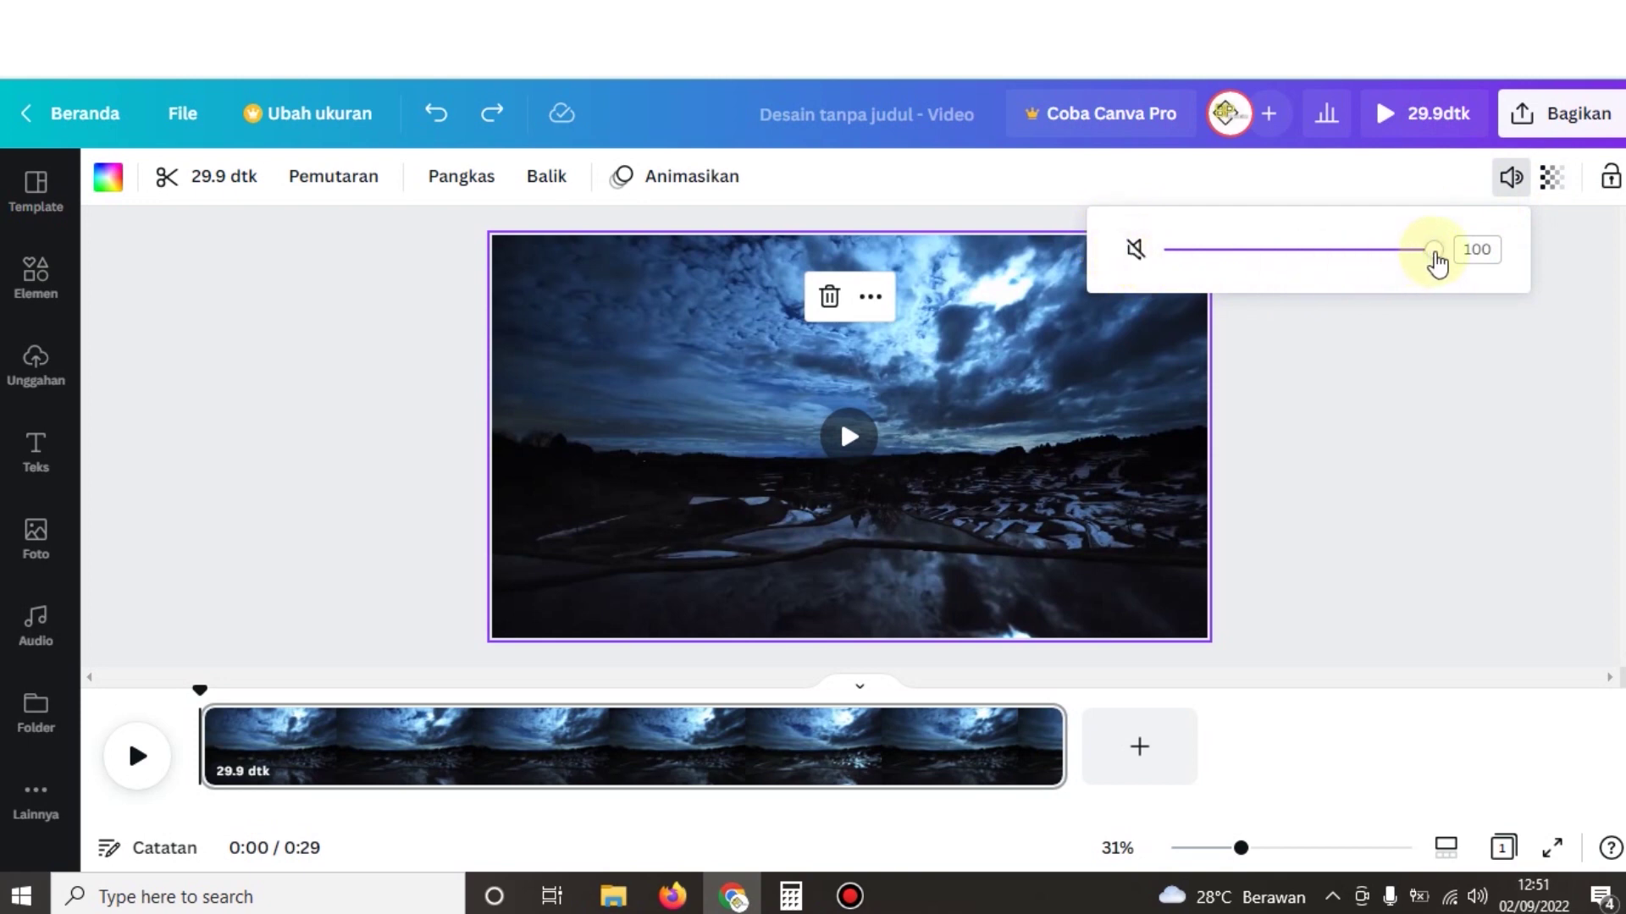
pyautogui.moveTo(1434, 254); pyautogui.dragTo(1154, 261)
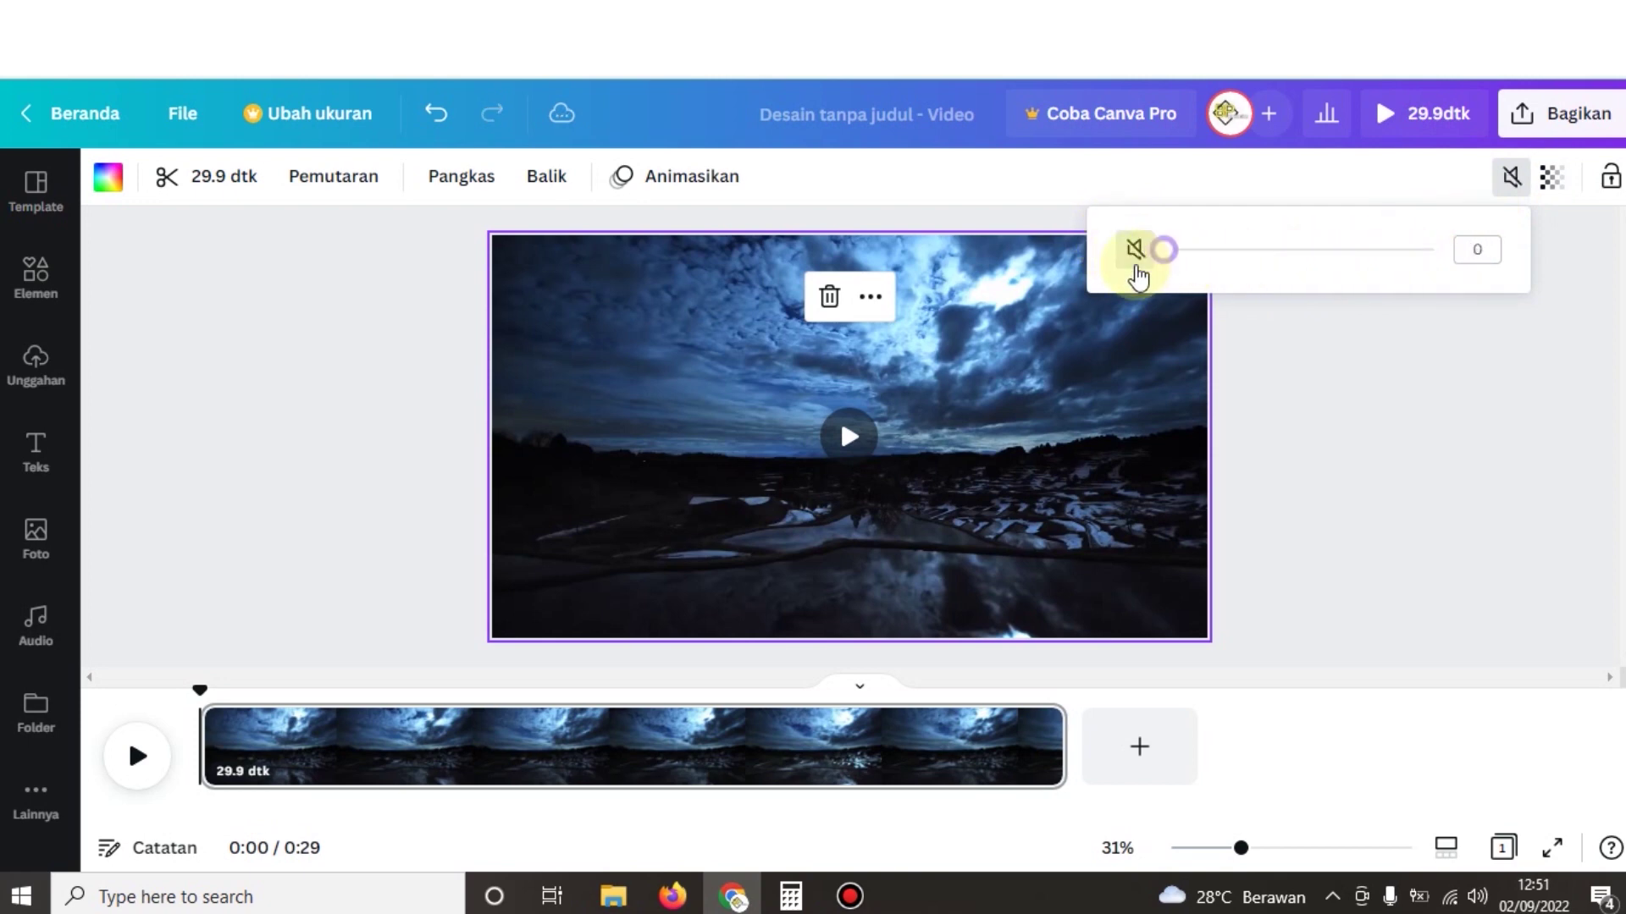
pyautogui.click(1255, 379)
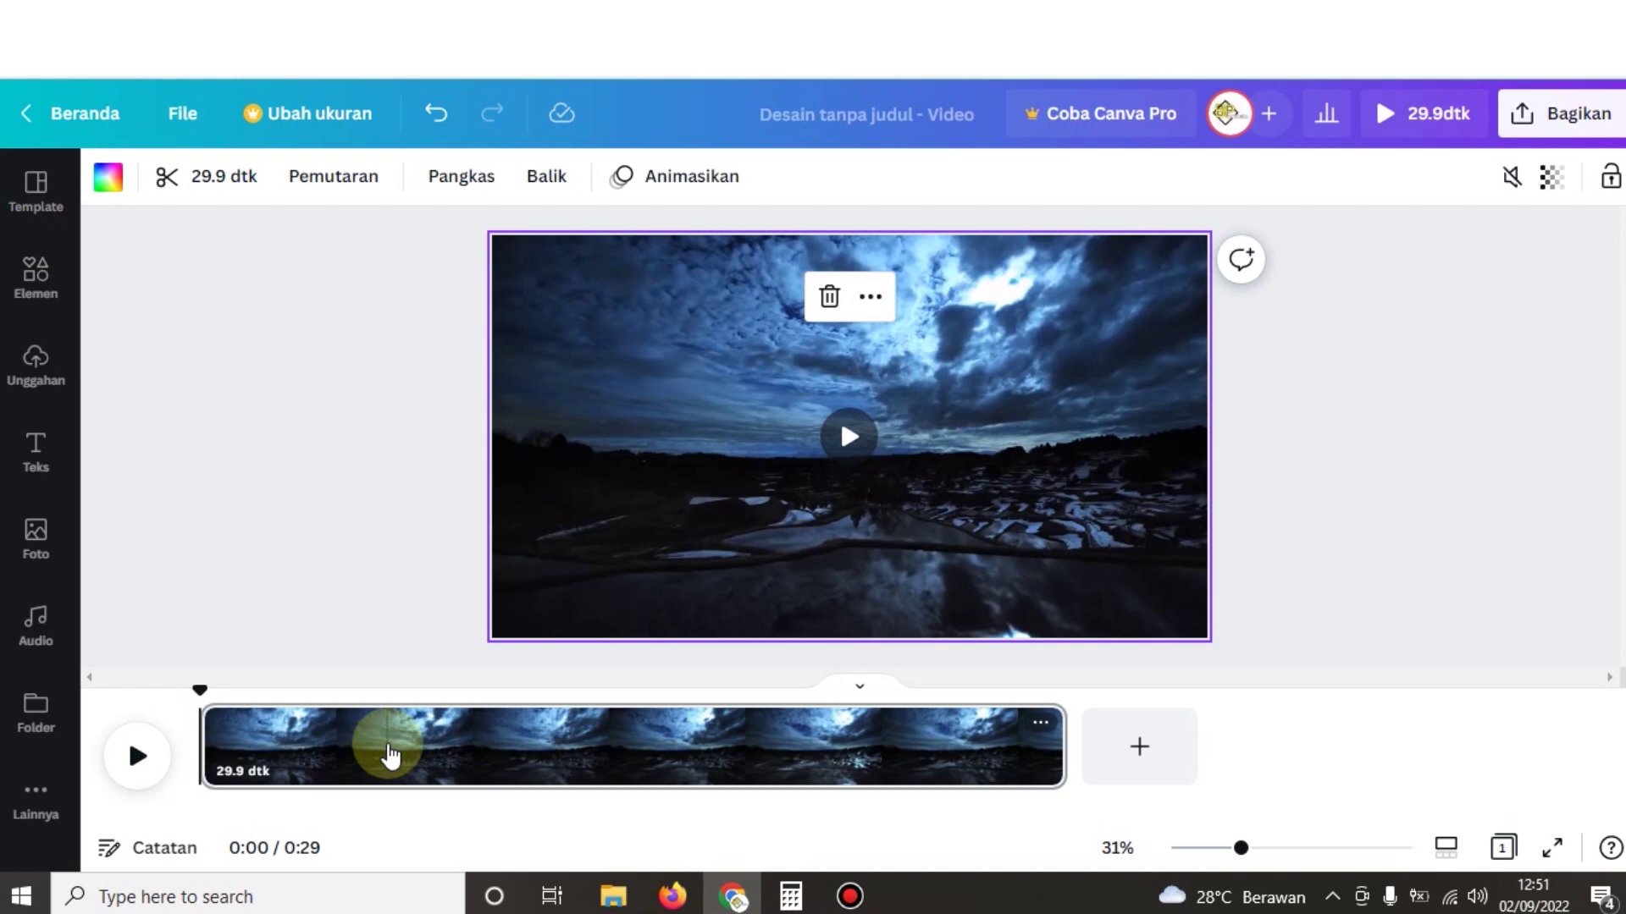
# Split the time-lapse clip on the timeline at about 3 seconds and again at about 6 seconds
pyautogui.click(297, 752)
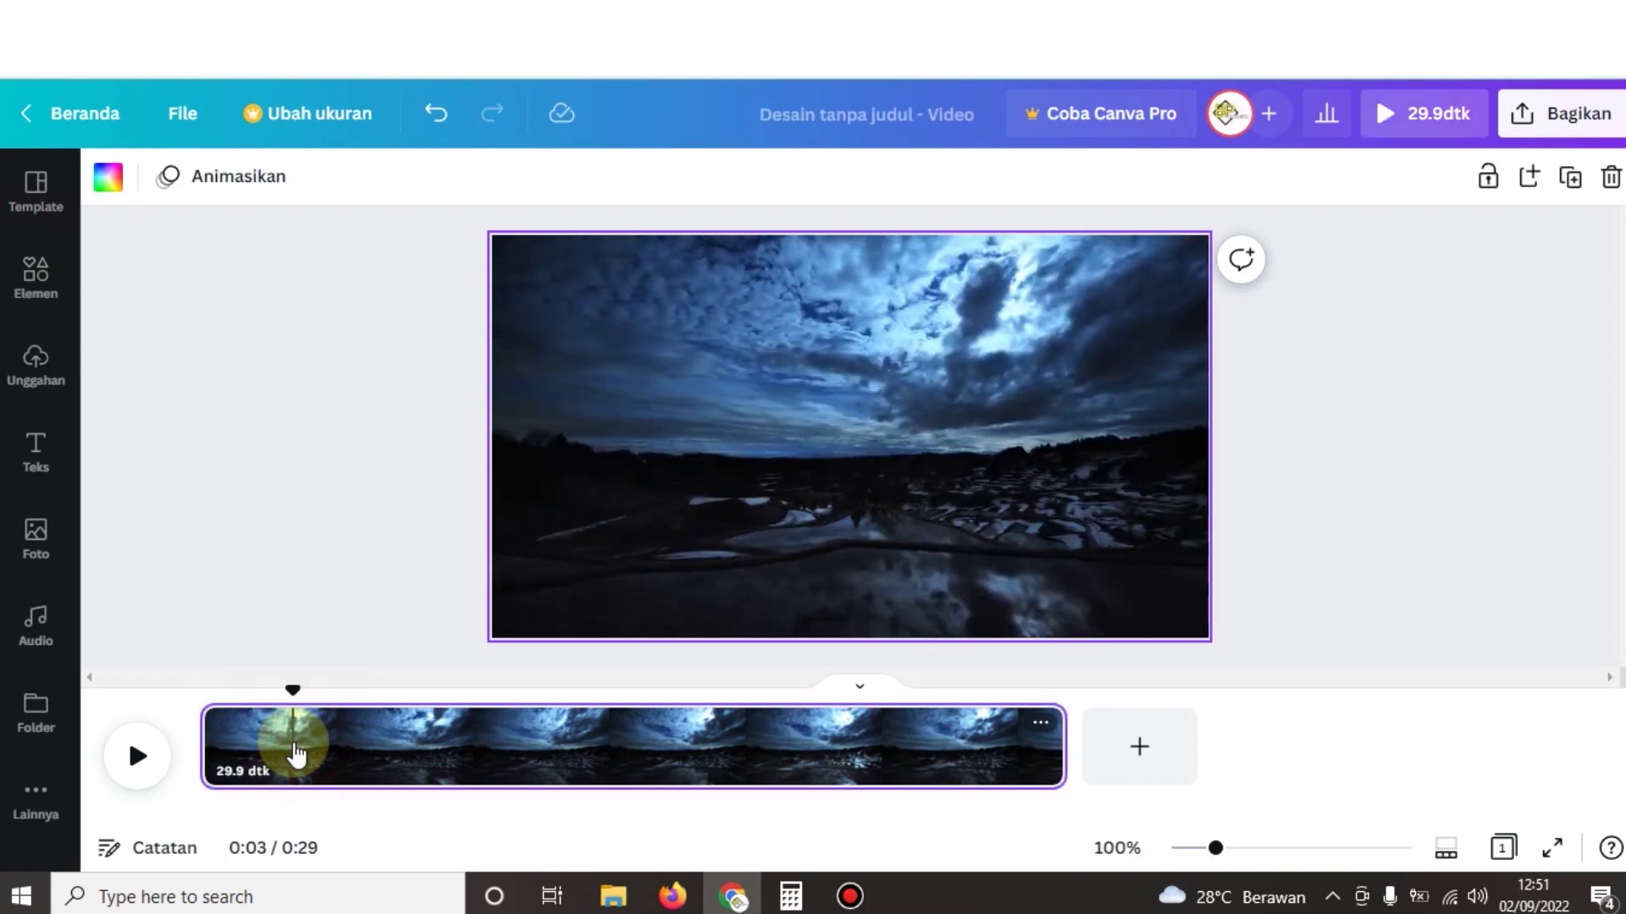
pyautogui.press('s')
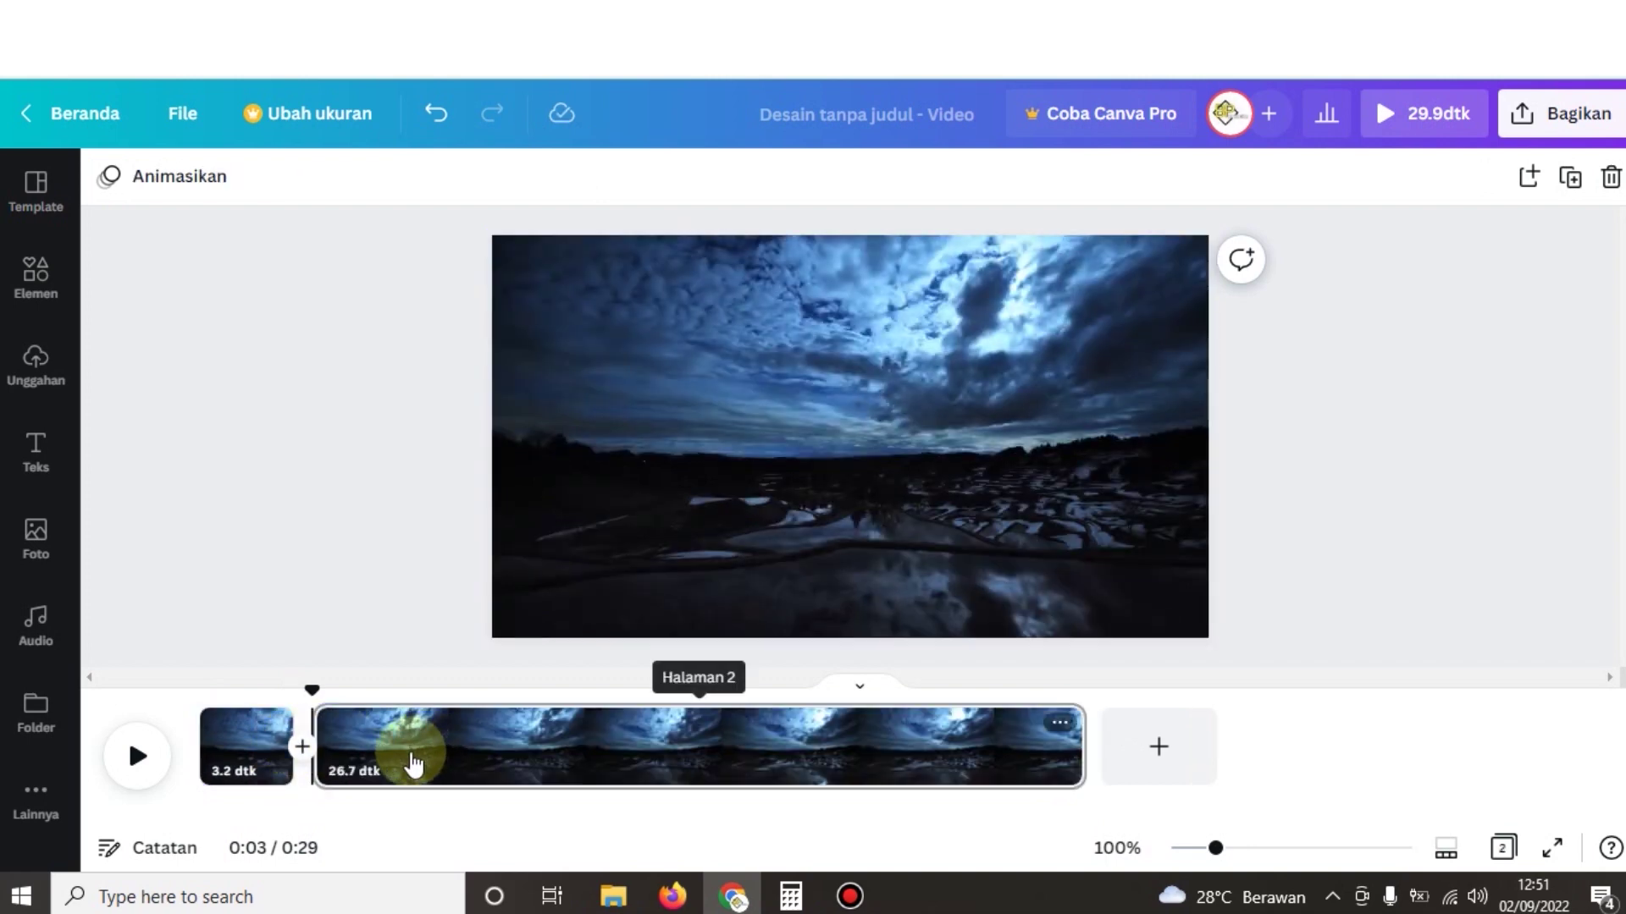
pyautogui.click(411, 753)
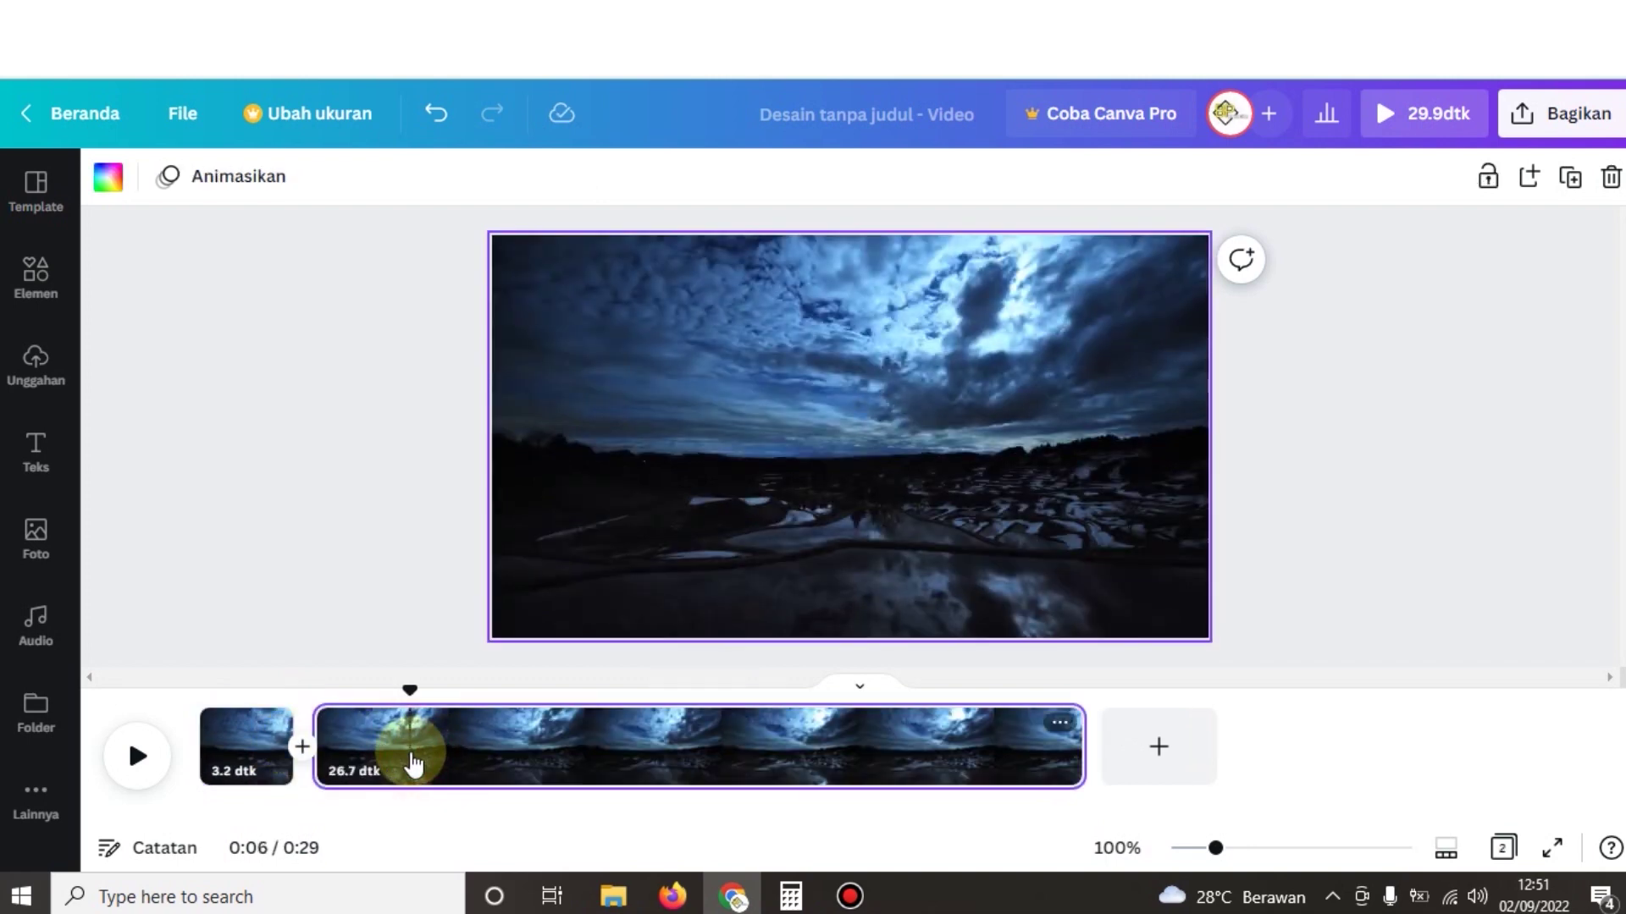
pyautogui.press('s')
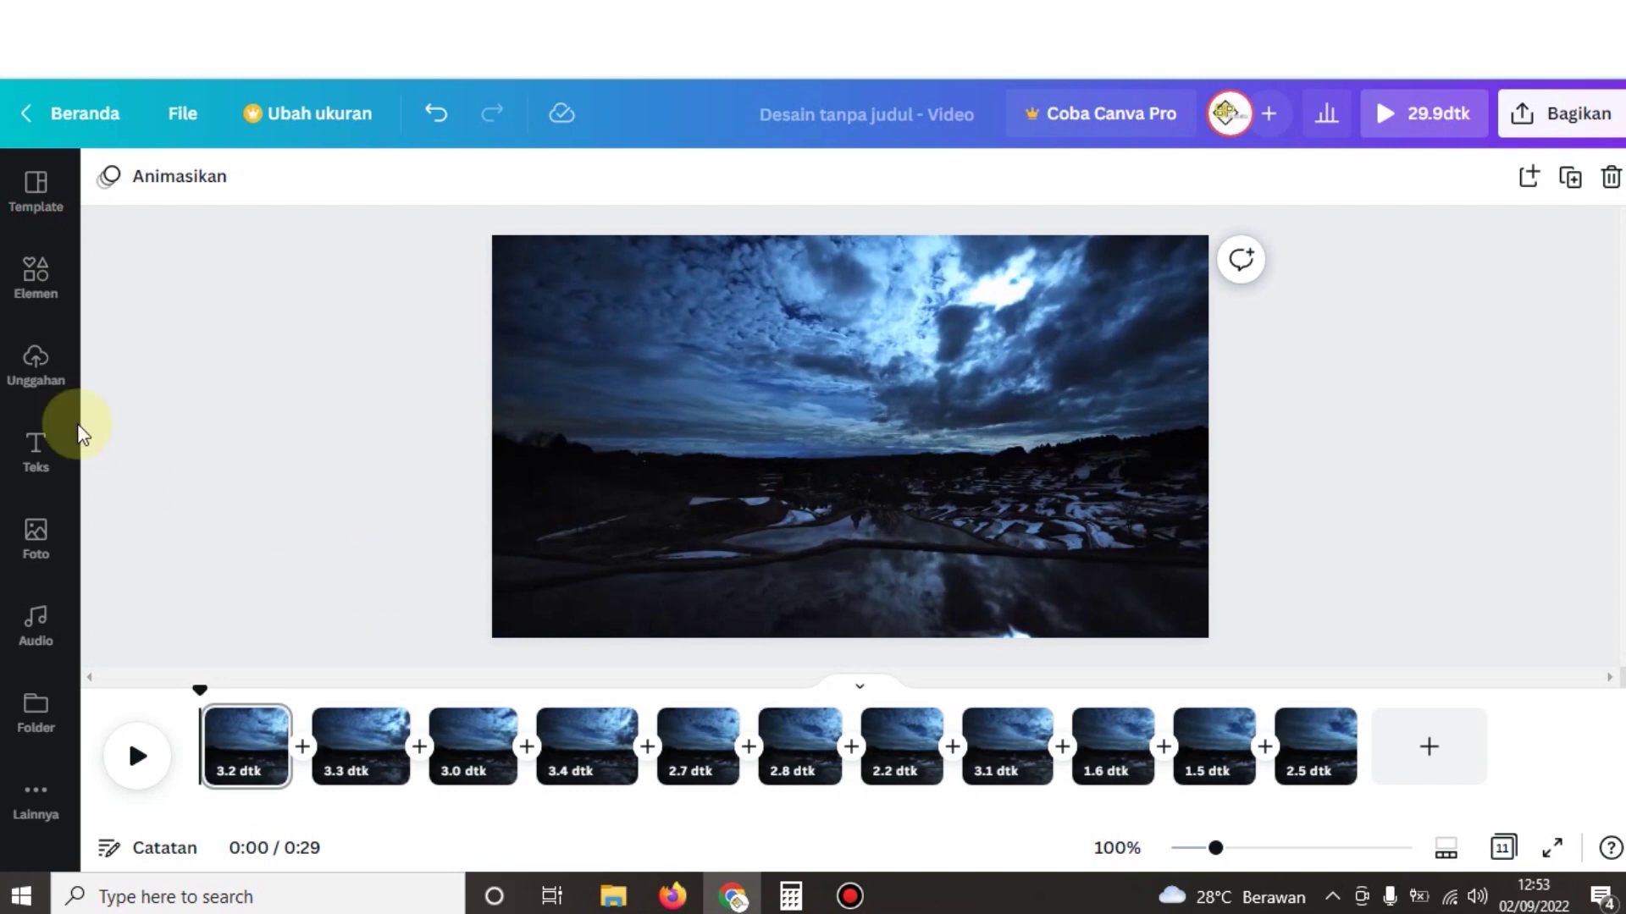
# Add the uploaded audio track "The Monuments and Tunnels" as background sound under the video pages
pyautogui.click(32, 379)
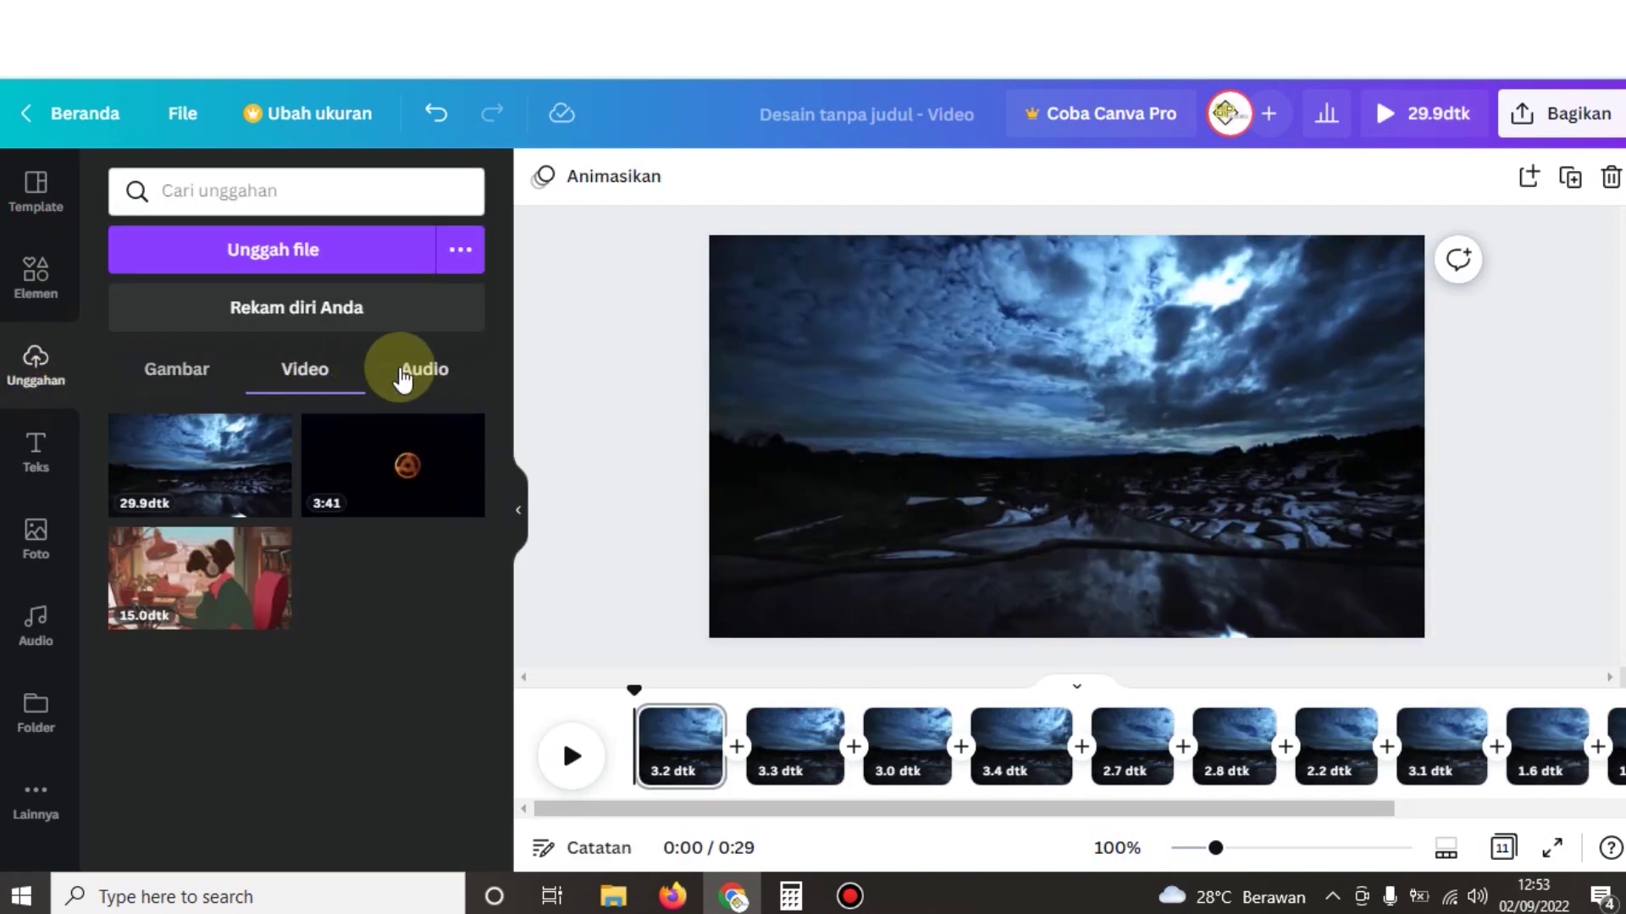
pyautogui.click(406, 378)
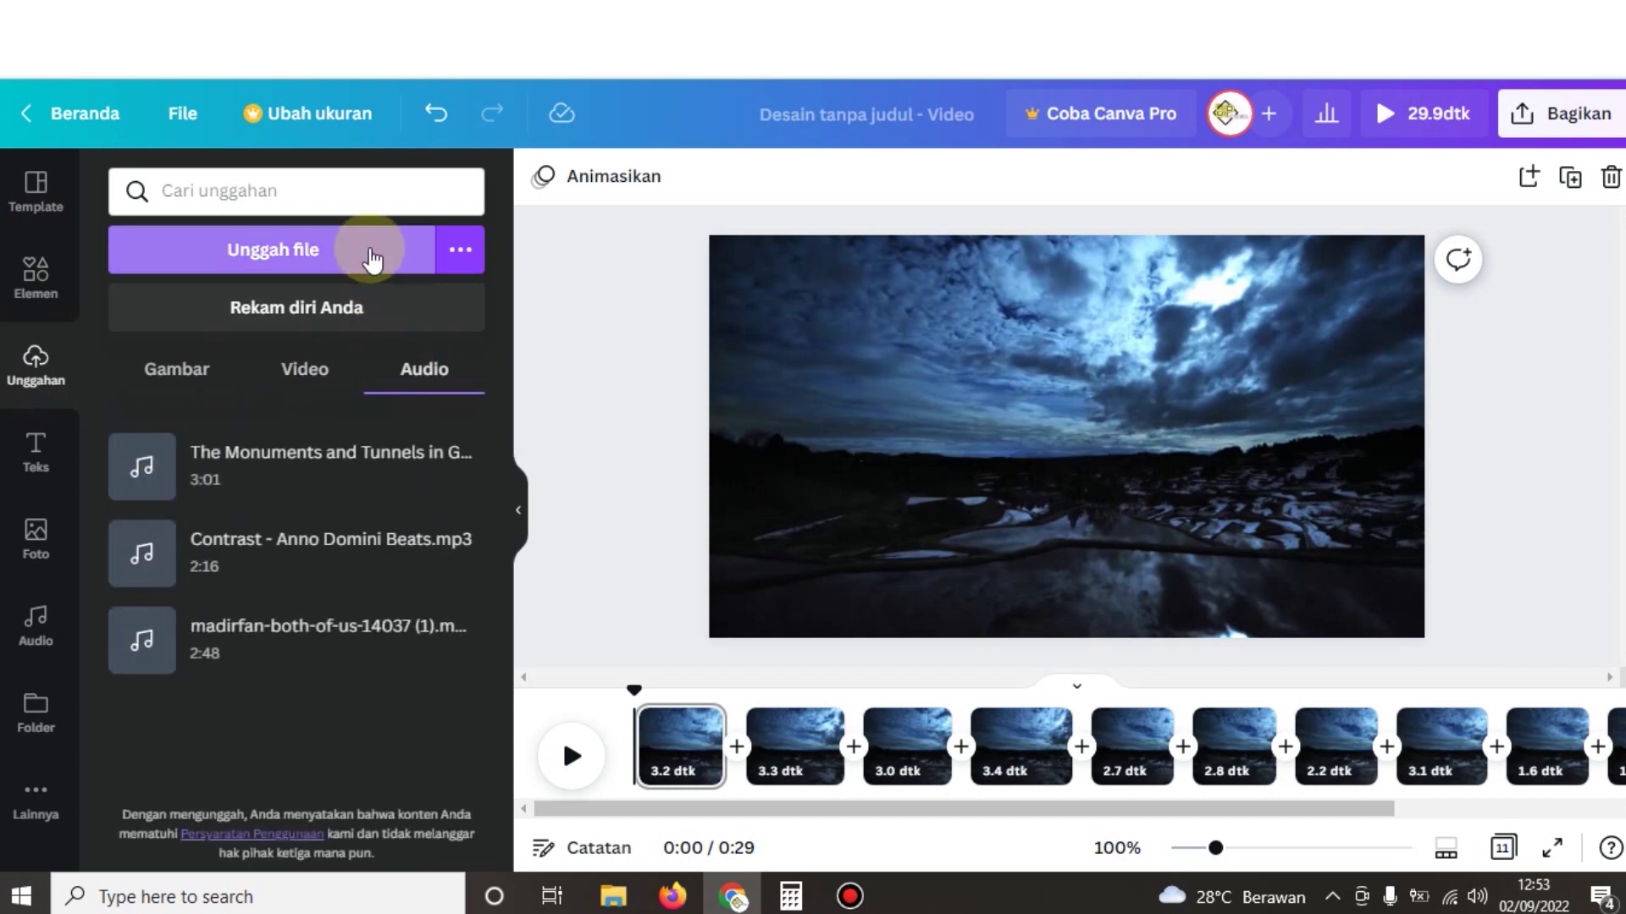
pyautogui.click(369, 251)
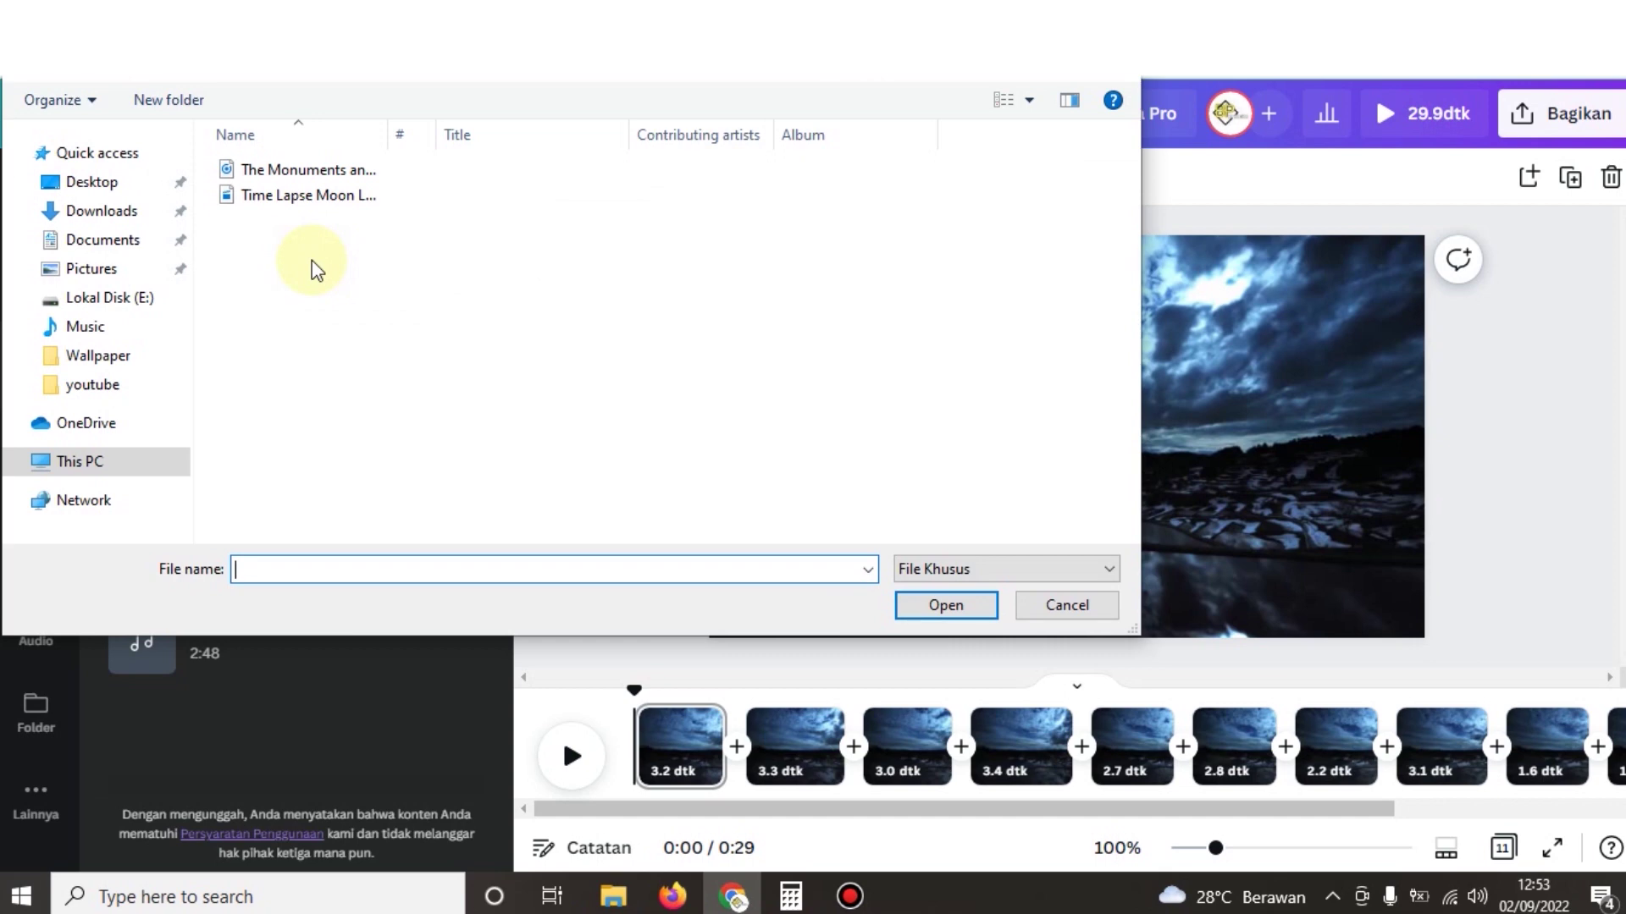
pyautogui.press('Escape')
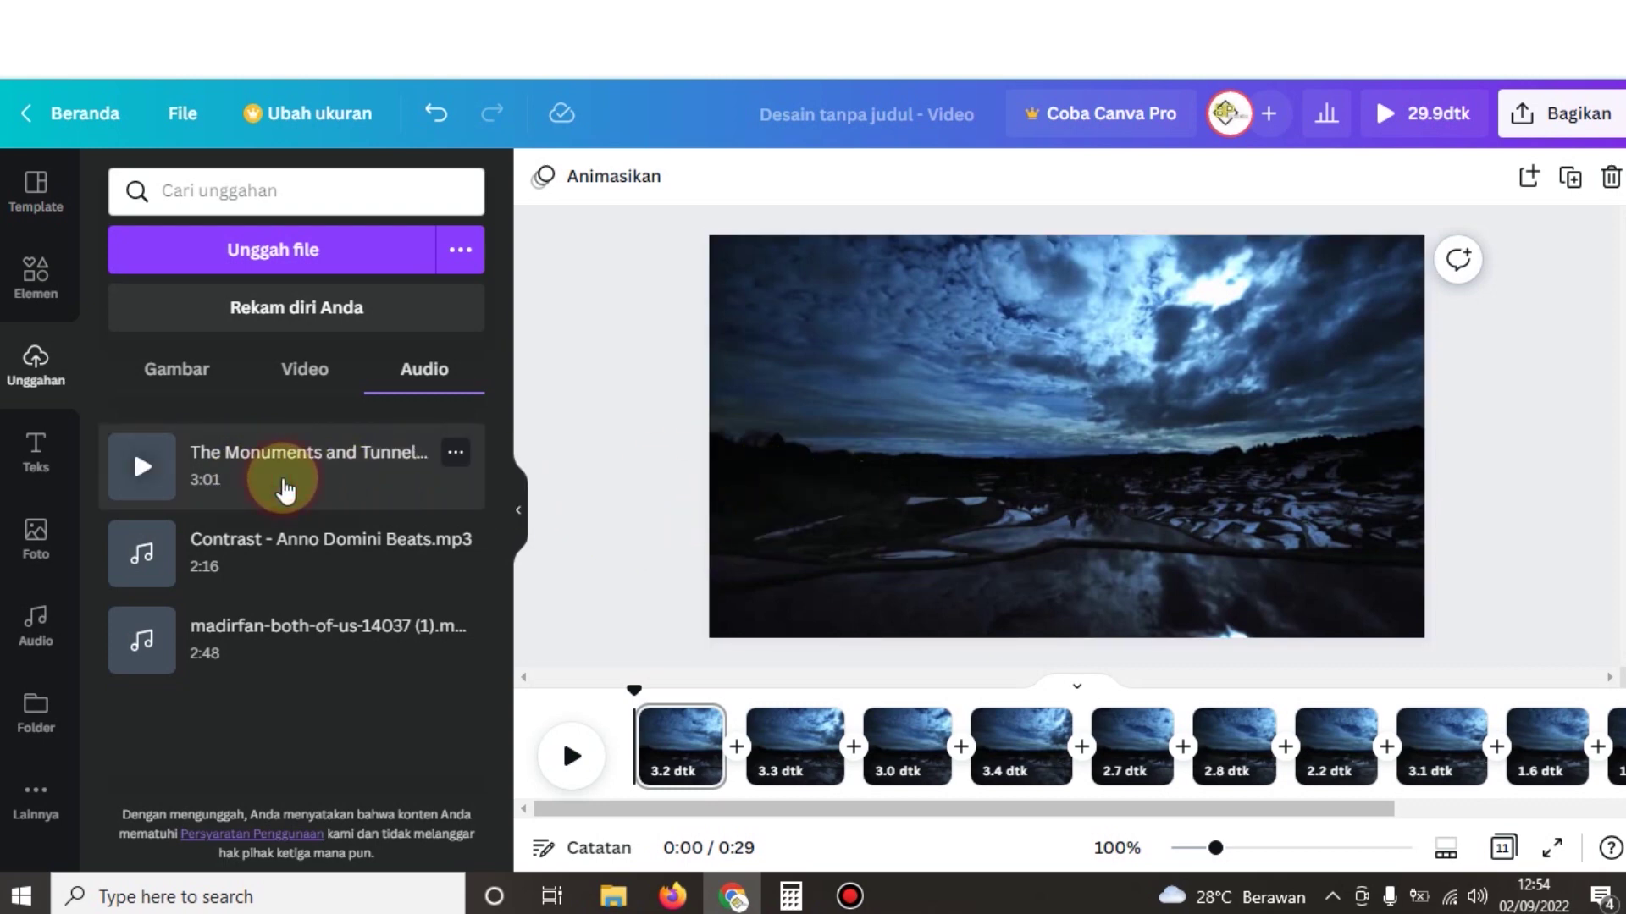
pyautogui.click(285, 489)
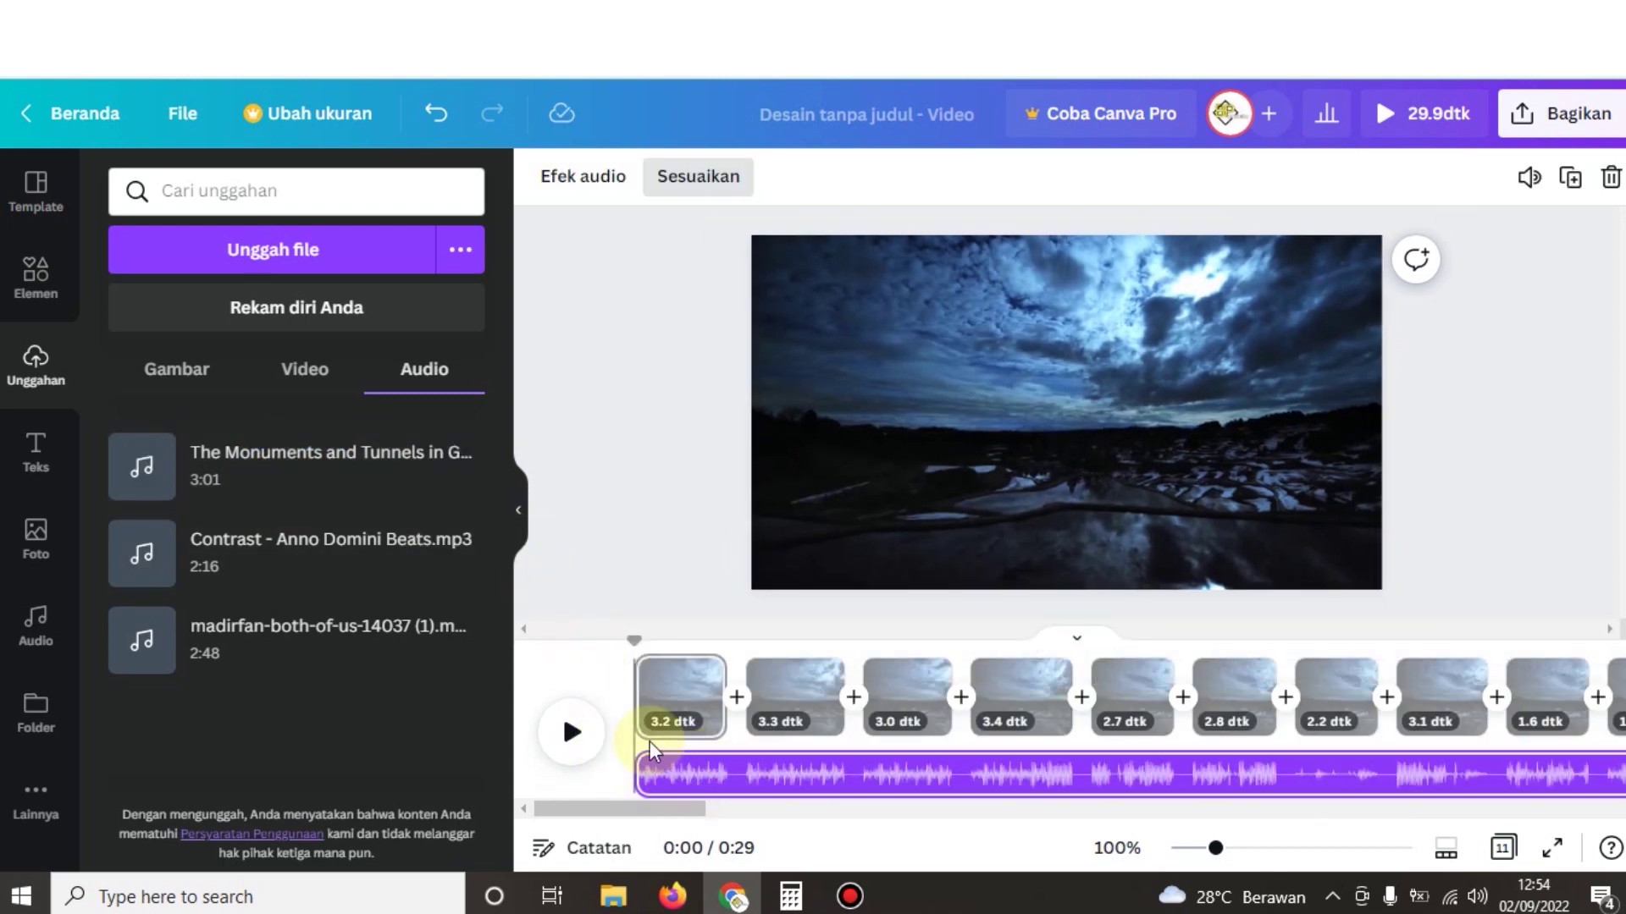
pyautogui.click(520, 510)
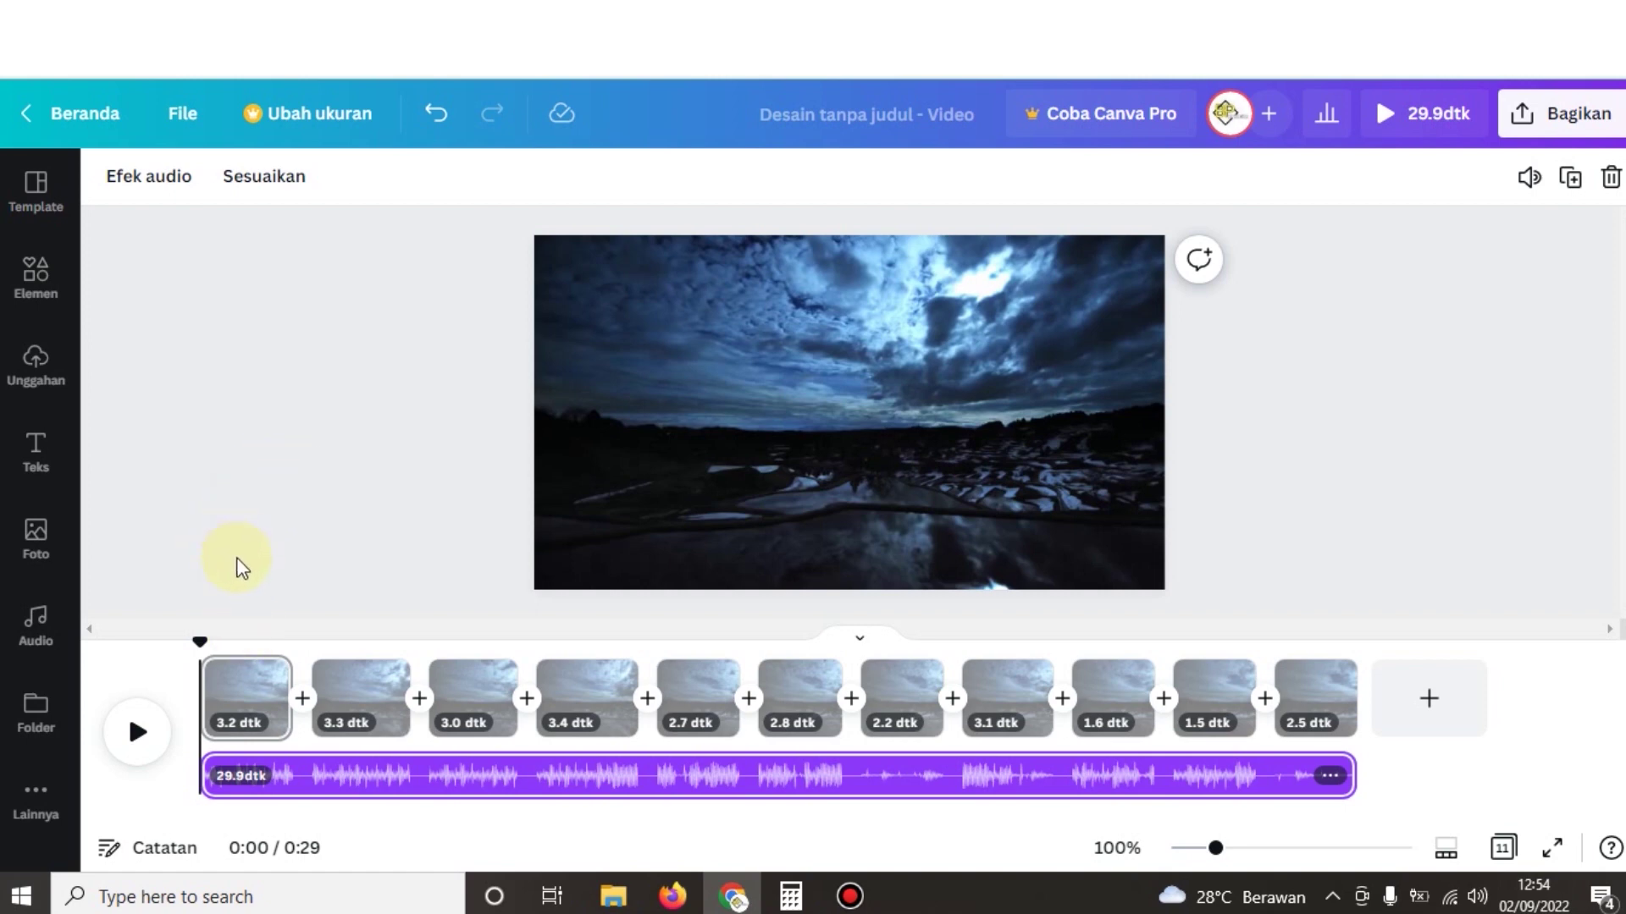
# Browse the text styles and add the heading "NIGHT" in the middle of the first page
pyautogui.click(36, 453)
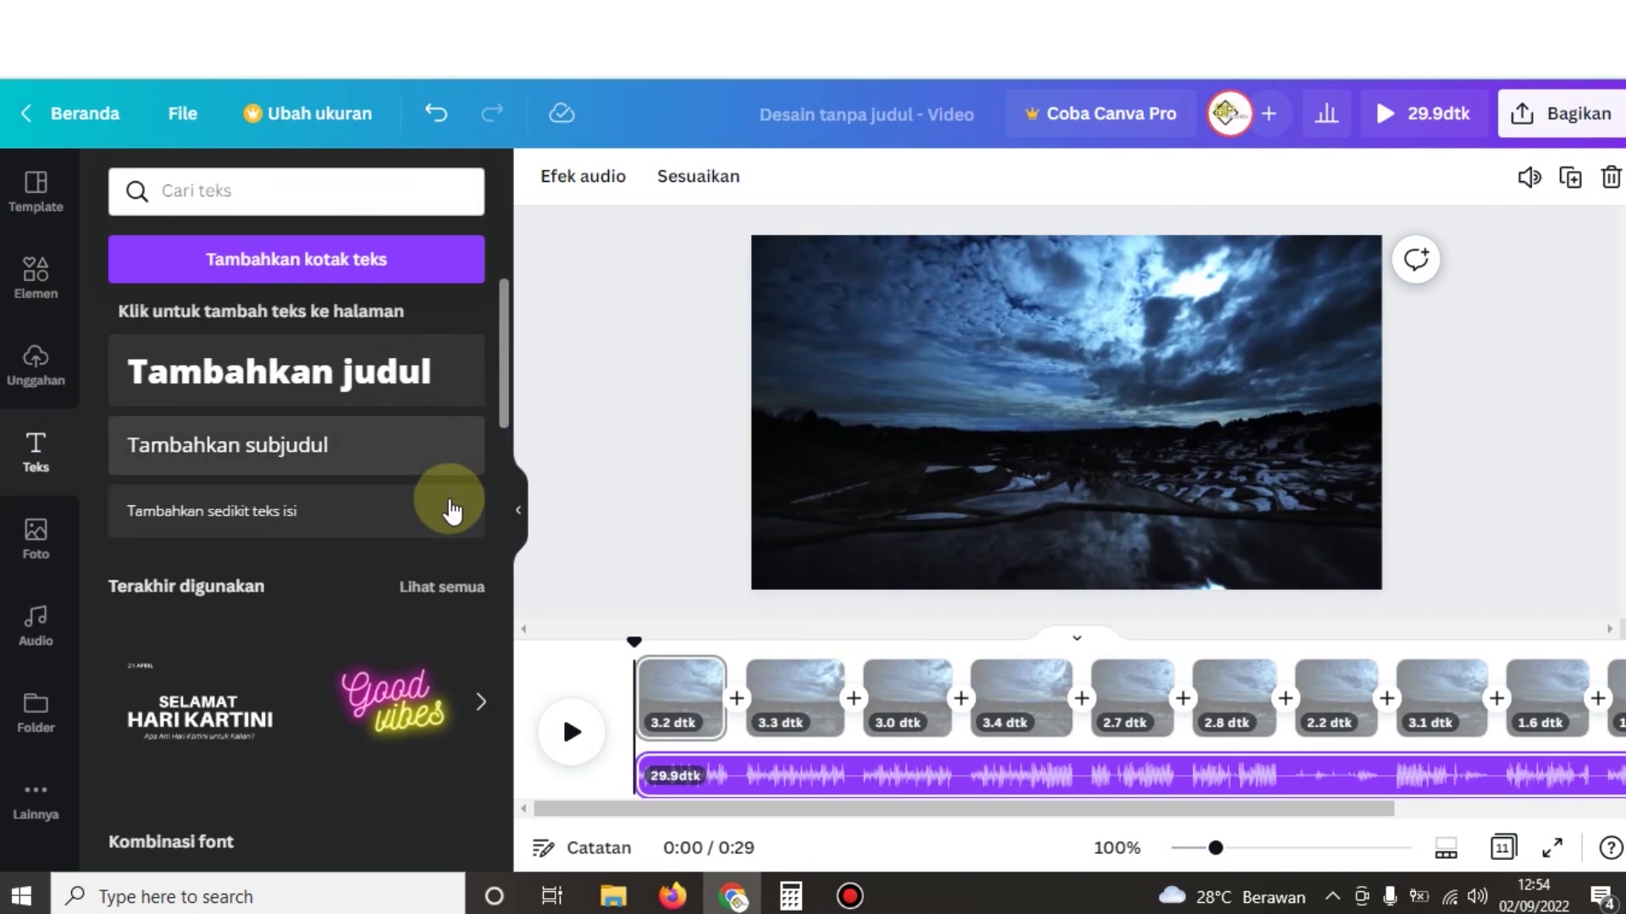
pyautogui.scroll(-3, 444, 525)
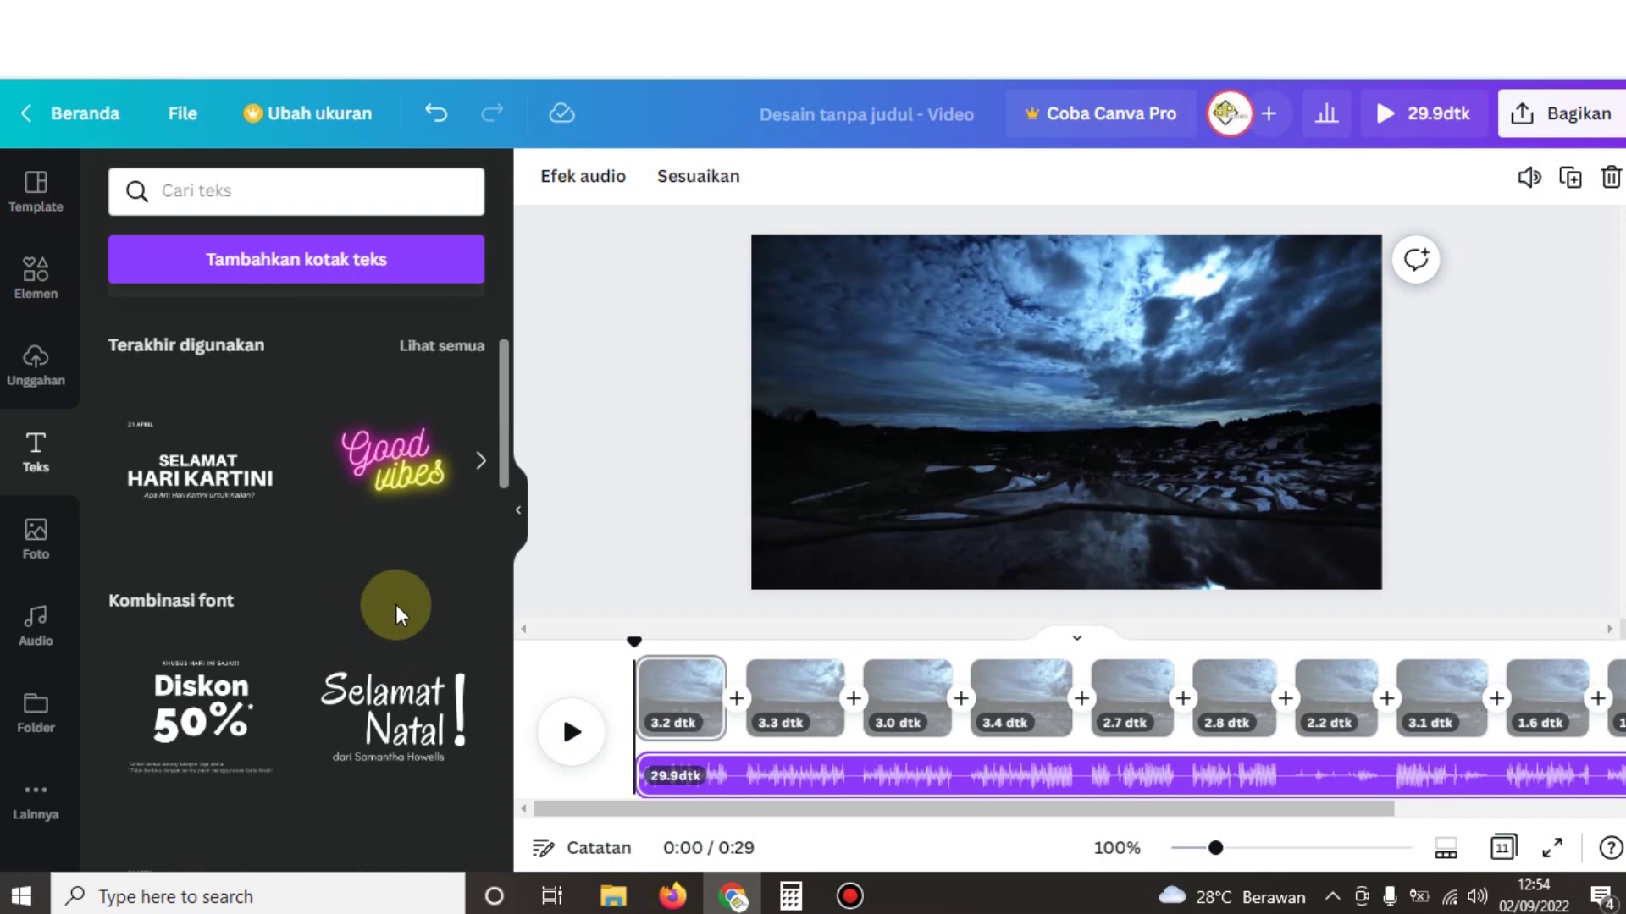
pyautogui.scroll(3, 398, 613)
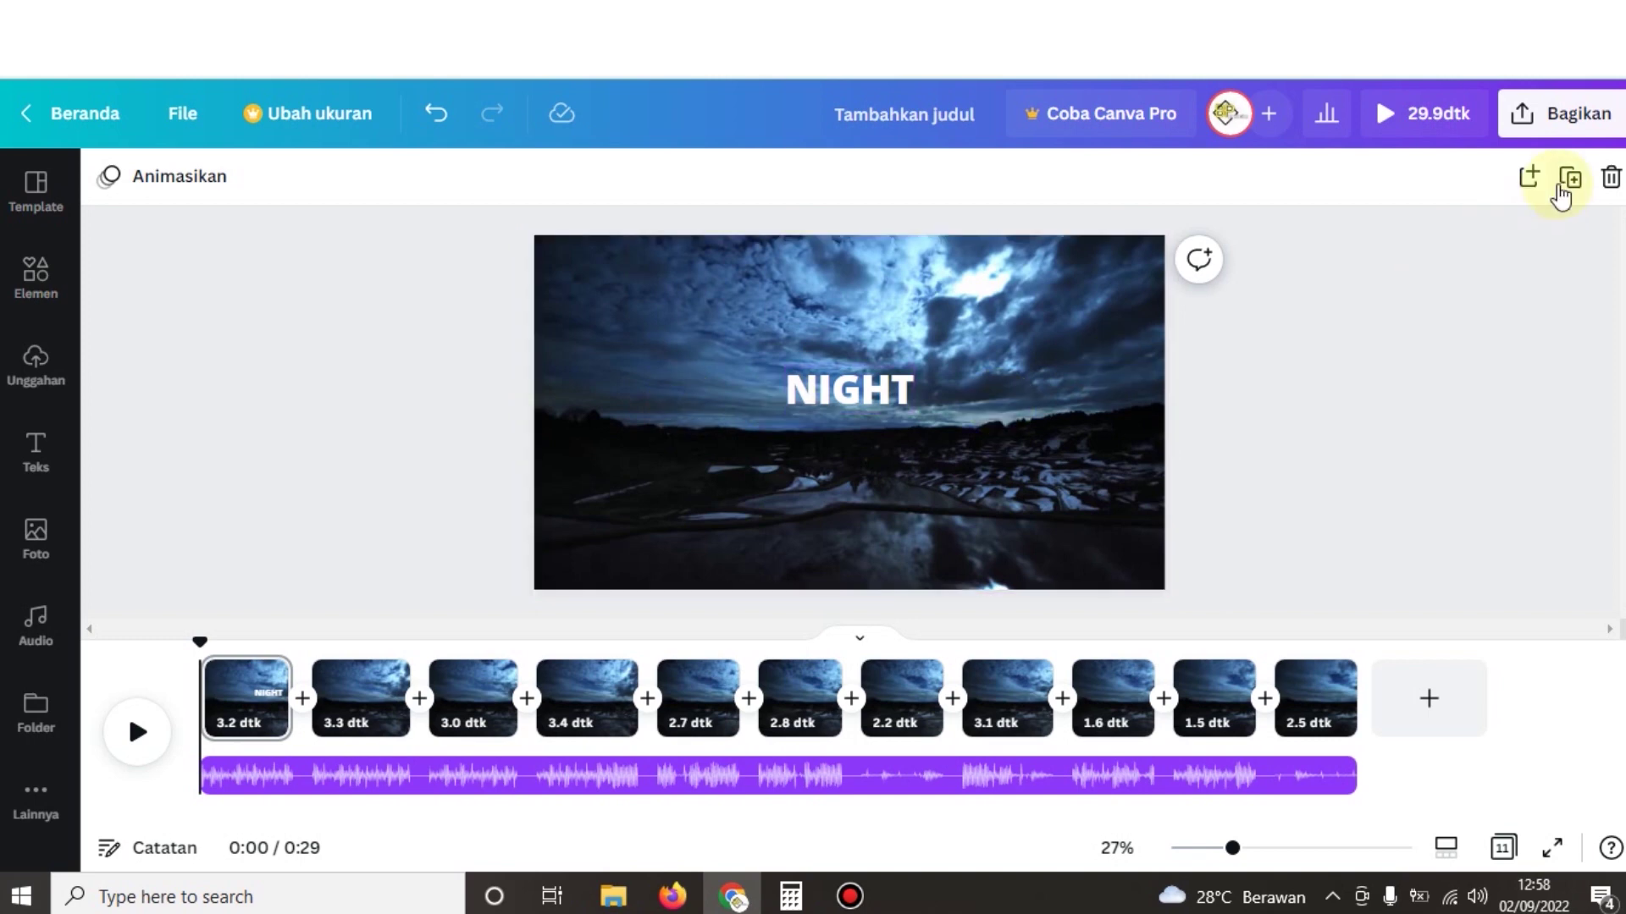
# Download the finished video design through the sharing options
pyautogui.click(1565, 117)
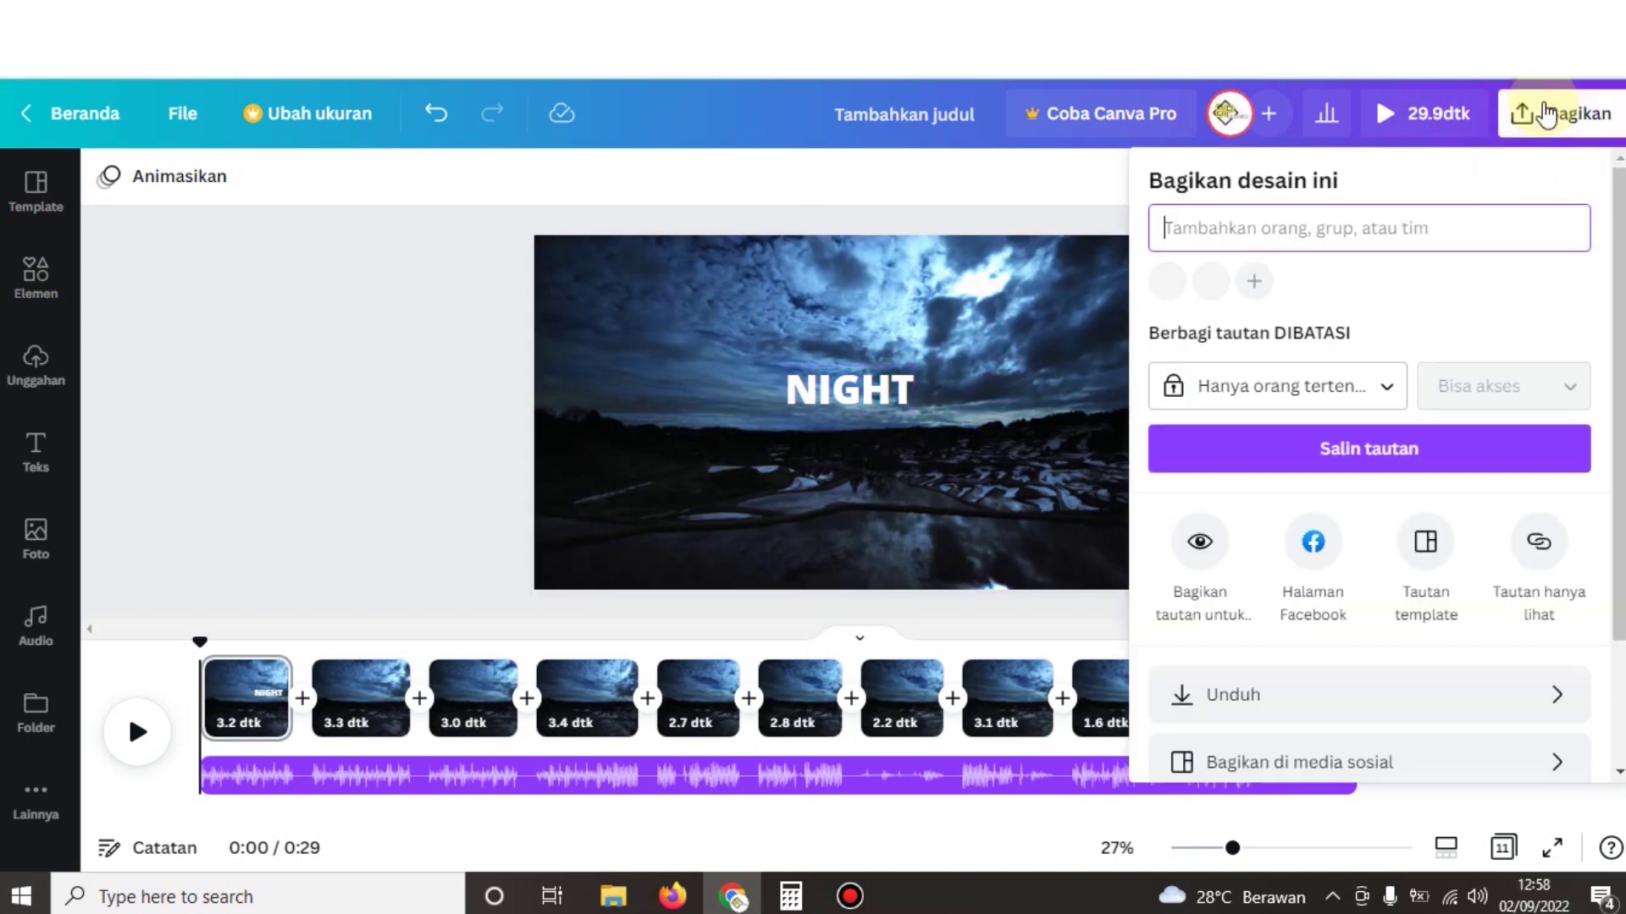
pyautogui.click(1270, 701)
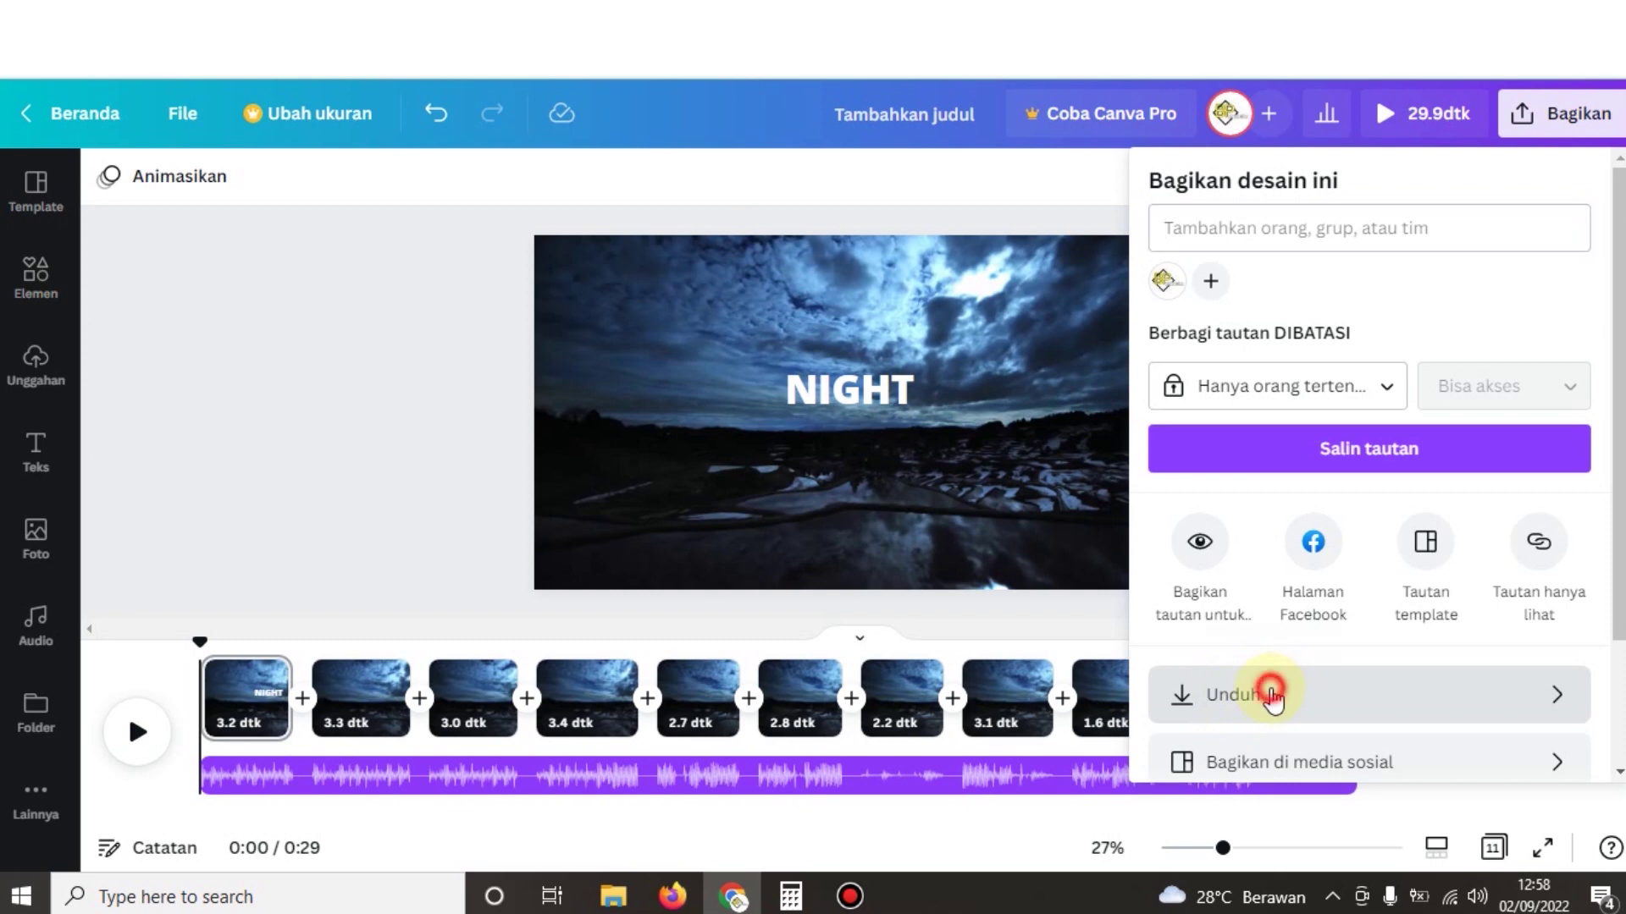
pyautogui.click(1205, 520)
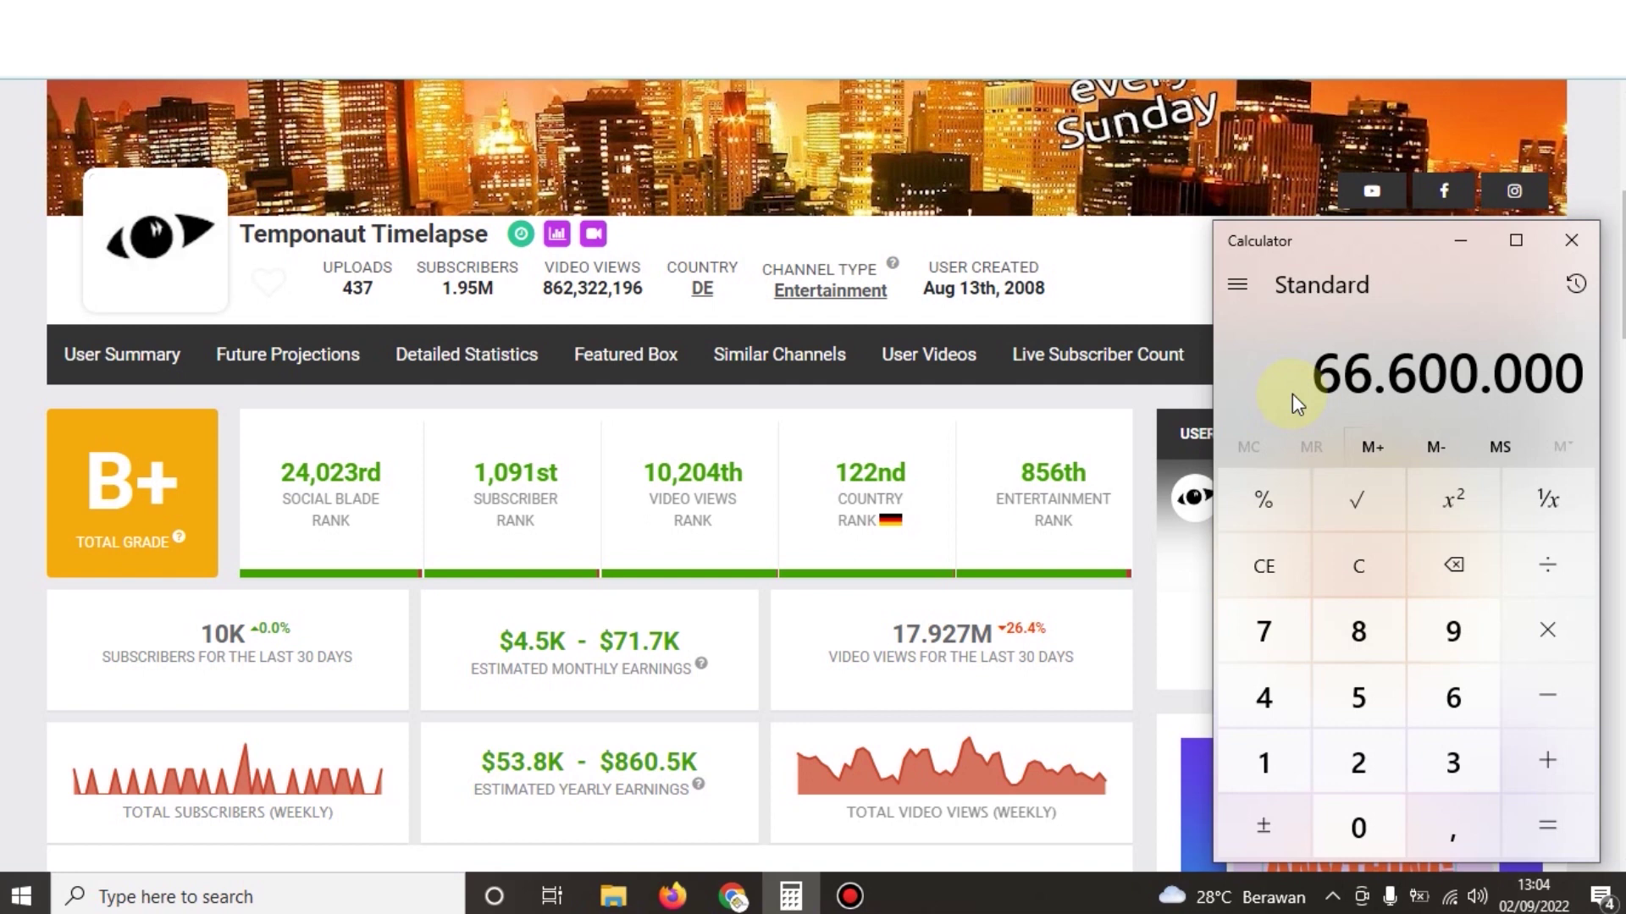
# In Calculator, divide the 66.600.000 amount by 30
pyautogui.write('/30')
pyautogui.press('Return')
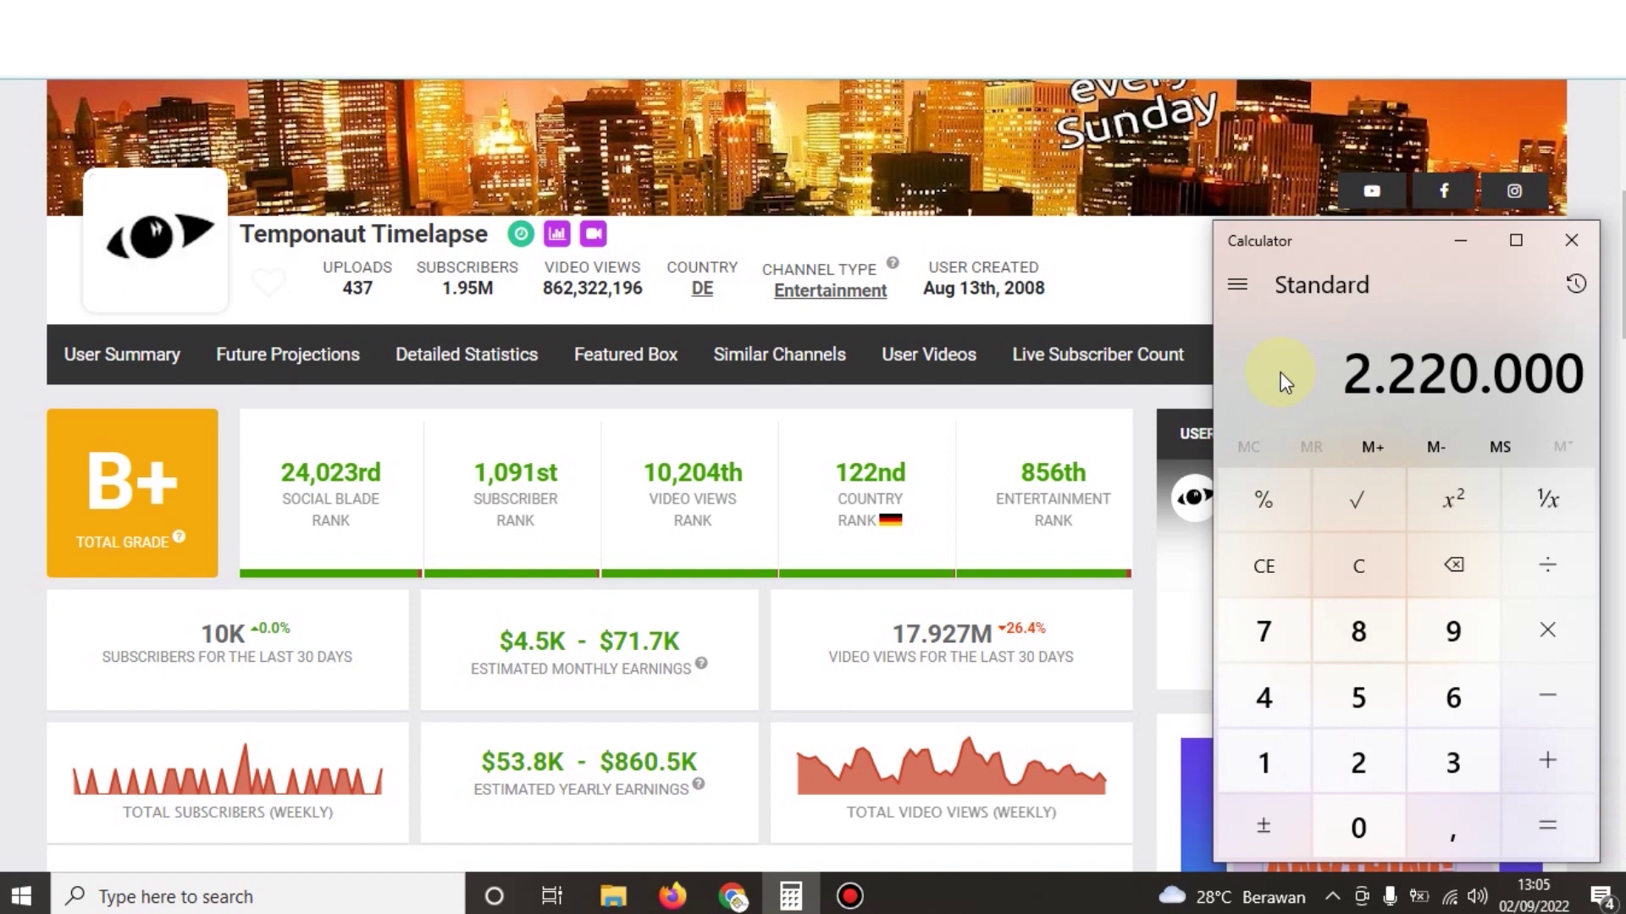